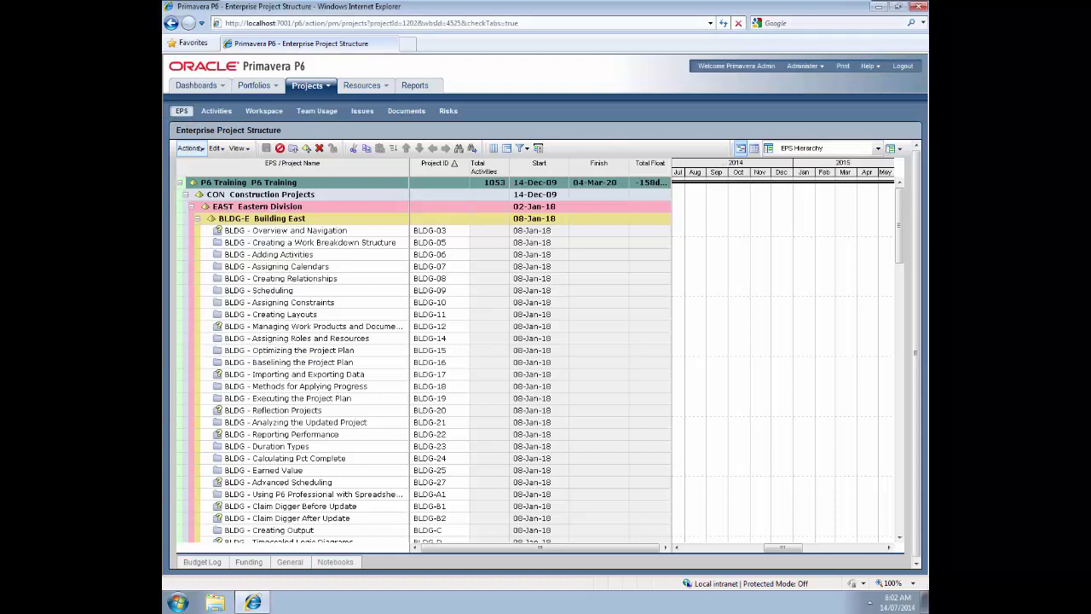
- Start a new project under the P6 Training EPS with the project ID Car and the project name New Car
left_click(191, 149)
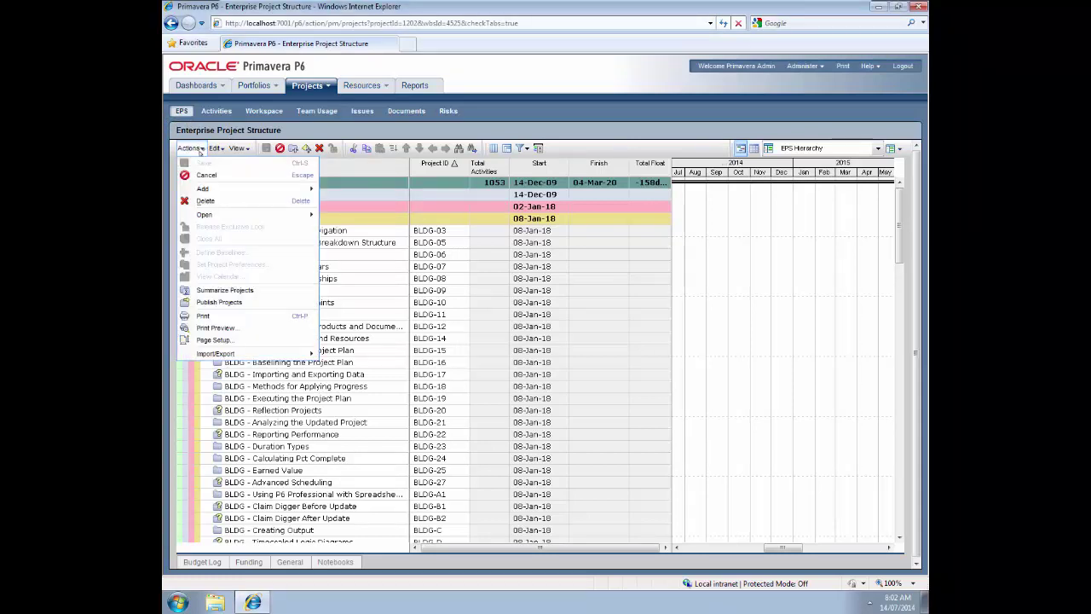
mouse_move(207, 191)
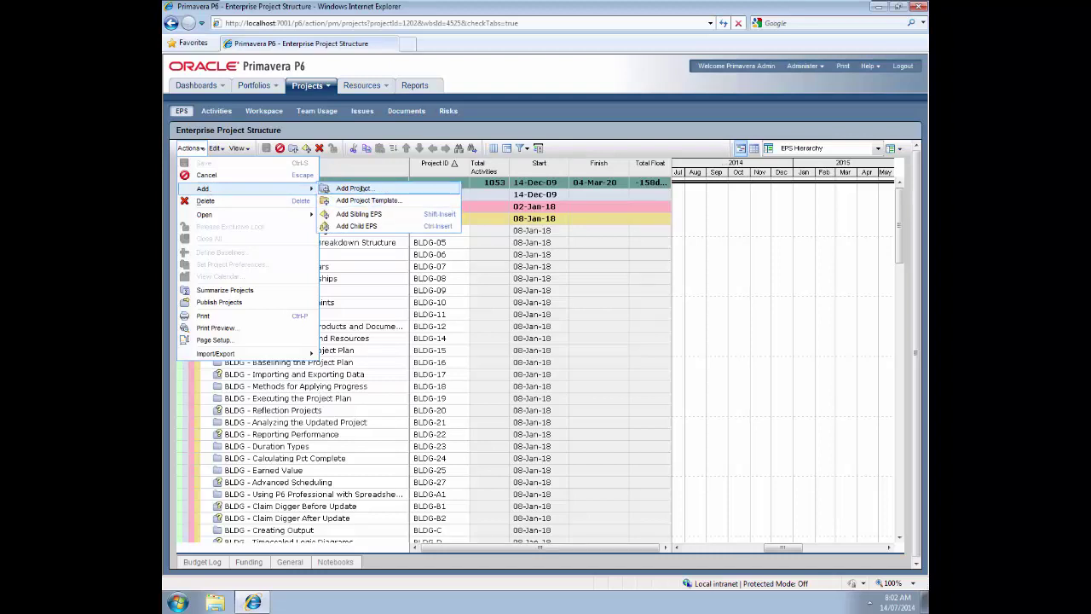
left_click(353, 189)
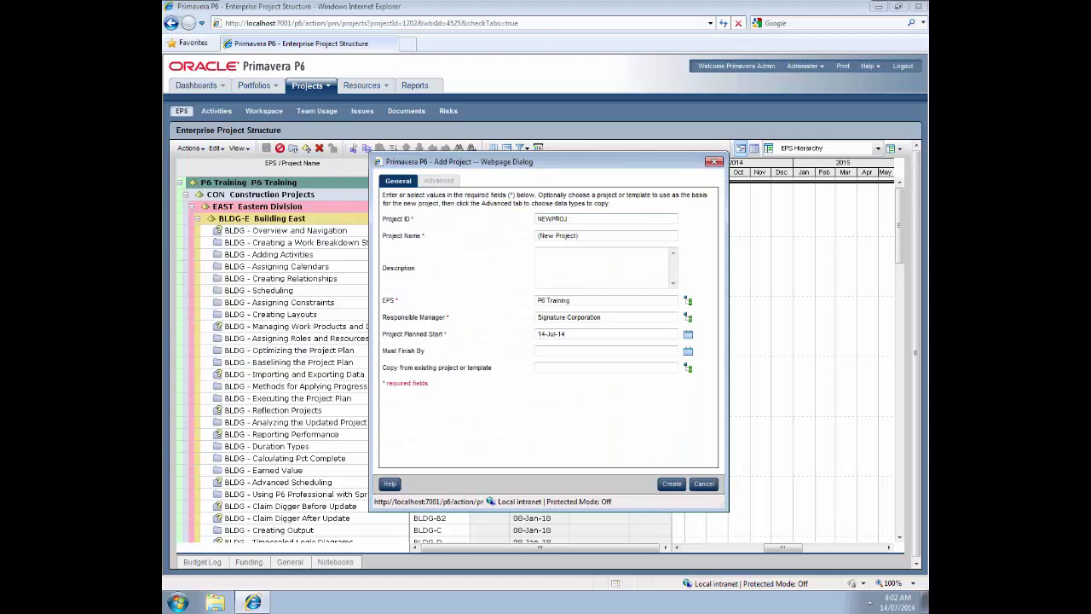
double_click(576, 219)
type("Car")
left_click_drag(586, 235, 467, 240)
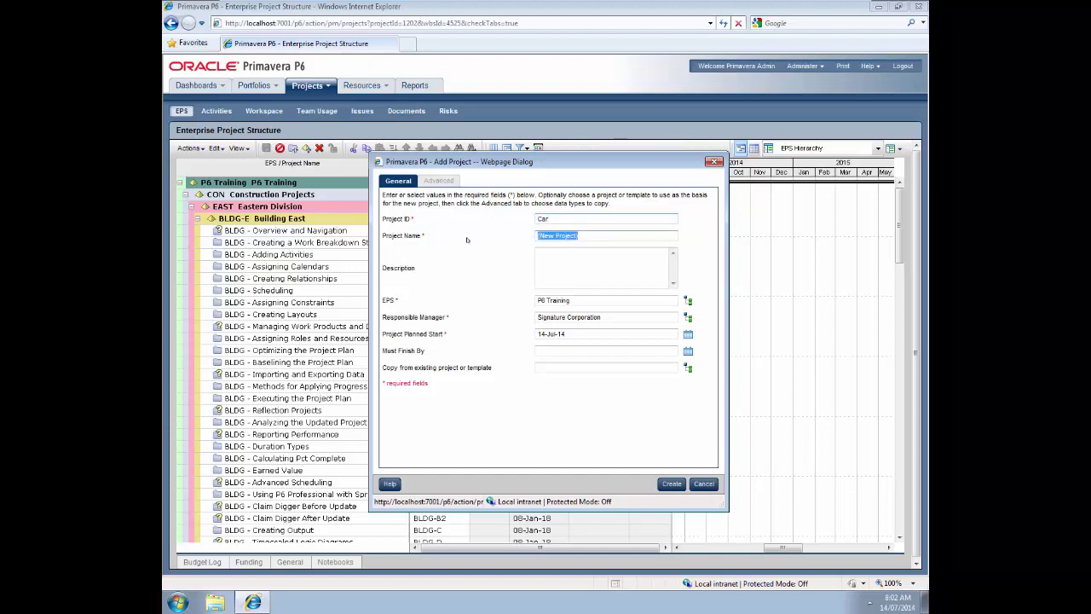
type("New Car")
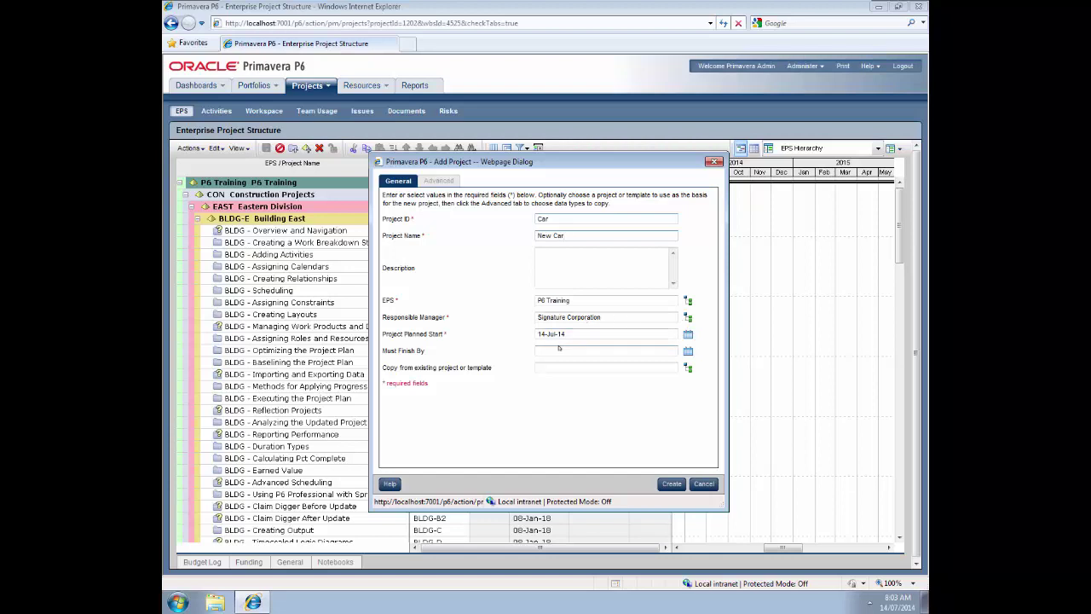
- Set the project's planned start to 21-Jul-14 and its must-finish-by date to 23-Jan-15, and create the project
left_click(688, 334)
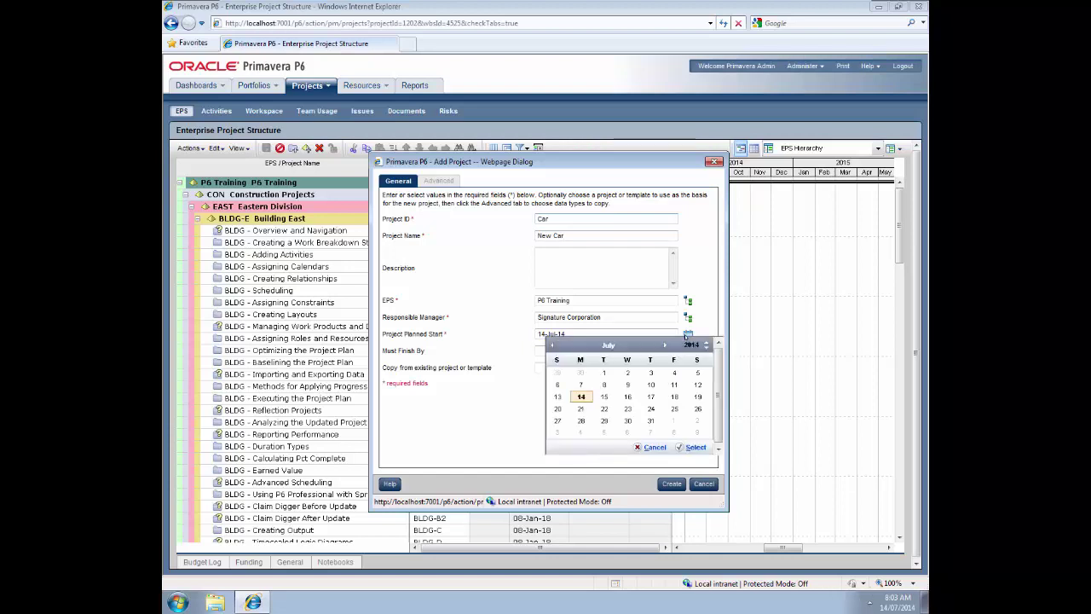
double_click(581, 408)
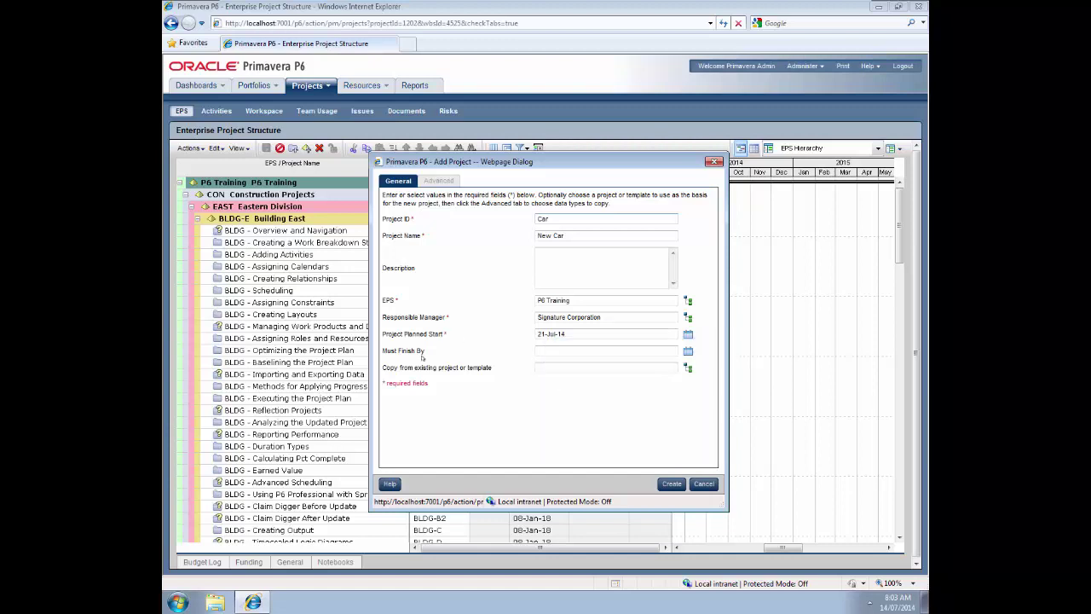
left_click(688, 351)
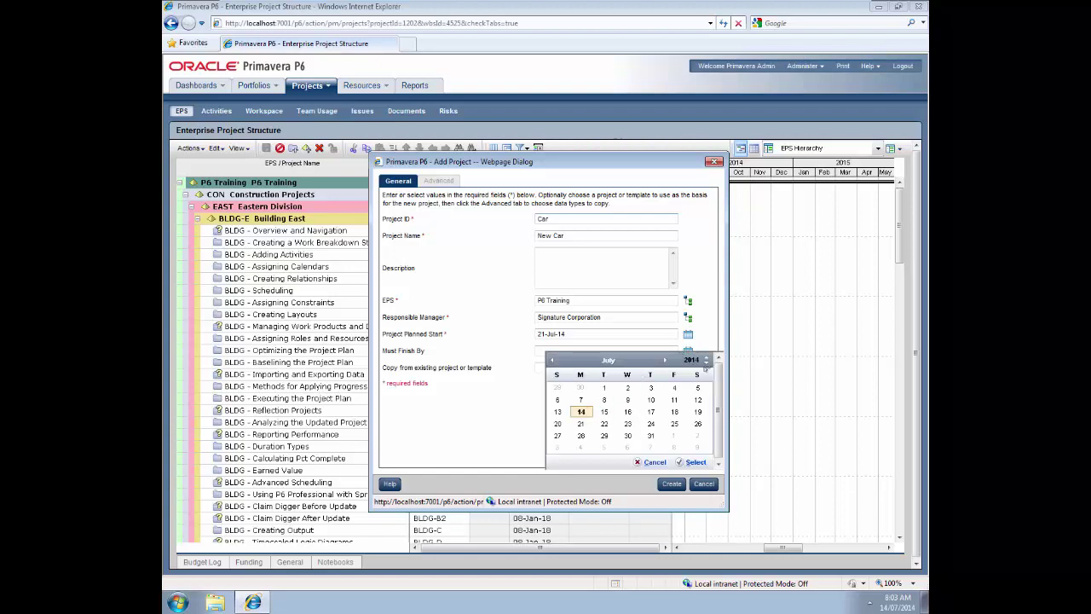
left_click(664, 360)
left_click(665, 360)
left_click(664, 360)
left_click(664, 360)
left_click(665, 360)
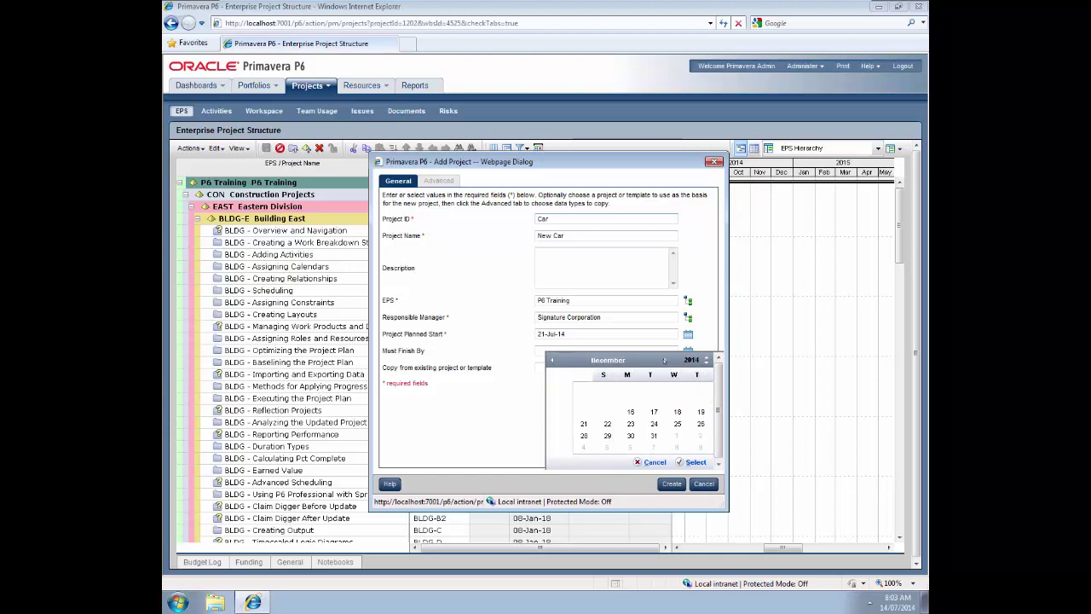
left_click(664, 360)
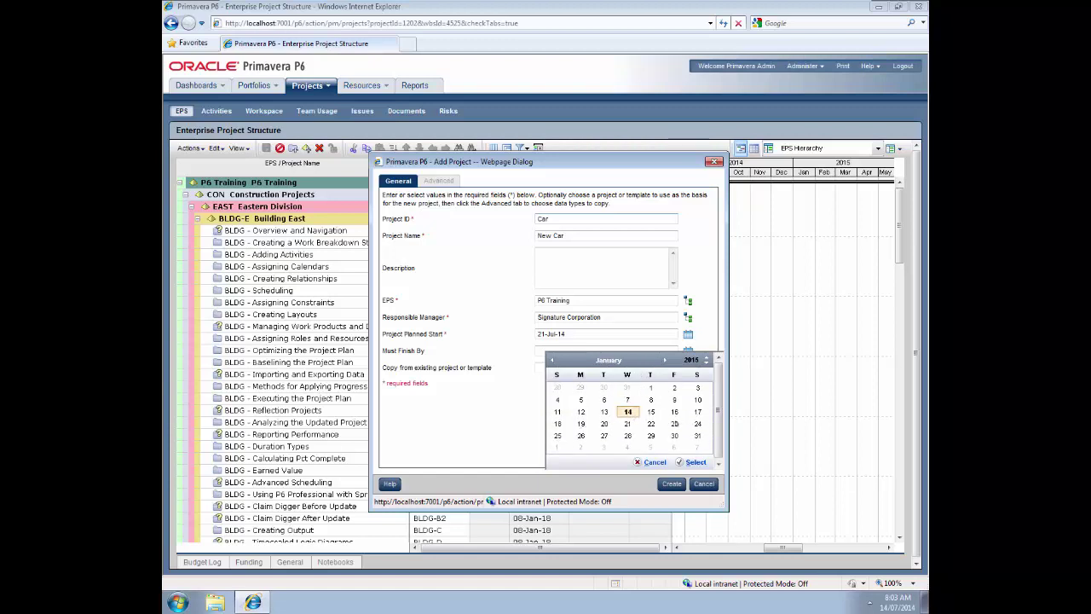
double_click(675, 424)
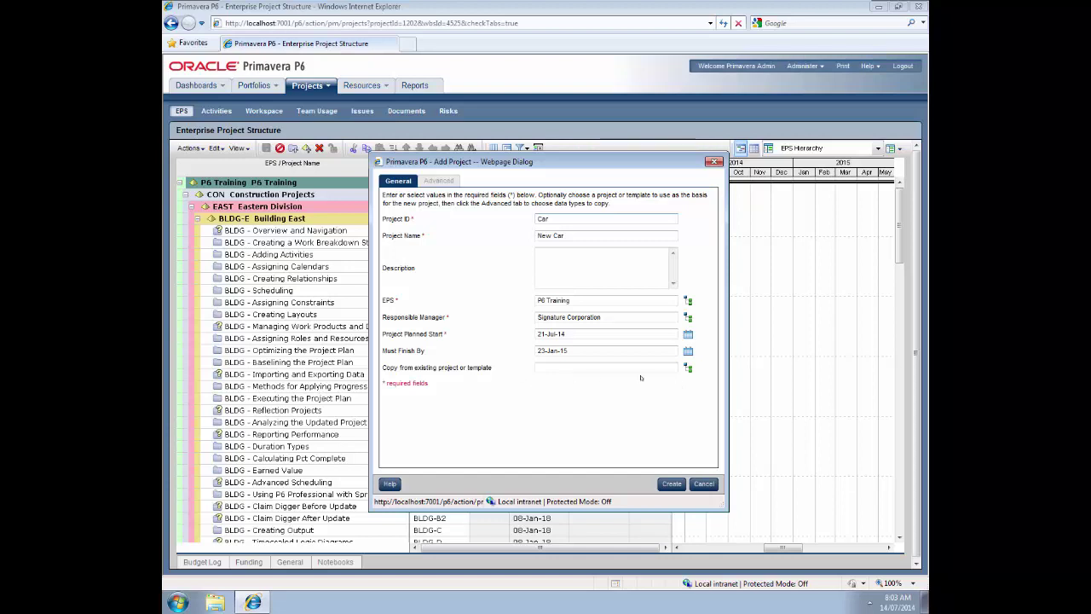
left_click(674, 483)
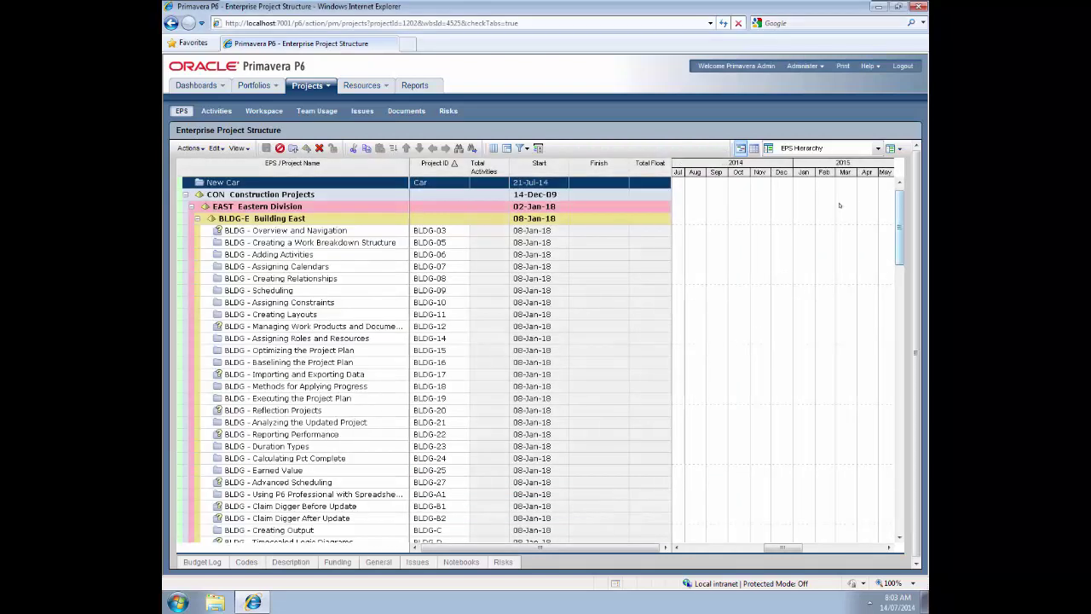
- Set the New Car project's original budget to $50,000,000 in its budget log and save the change
scroll(859, 204, "up", 1)
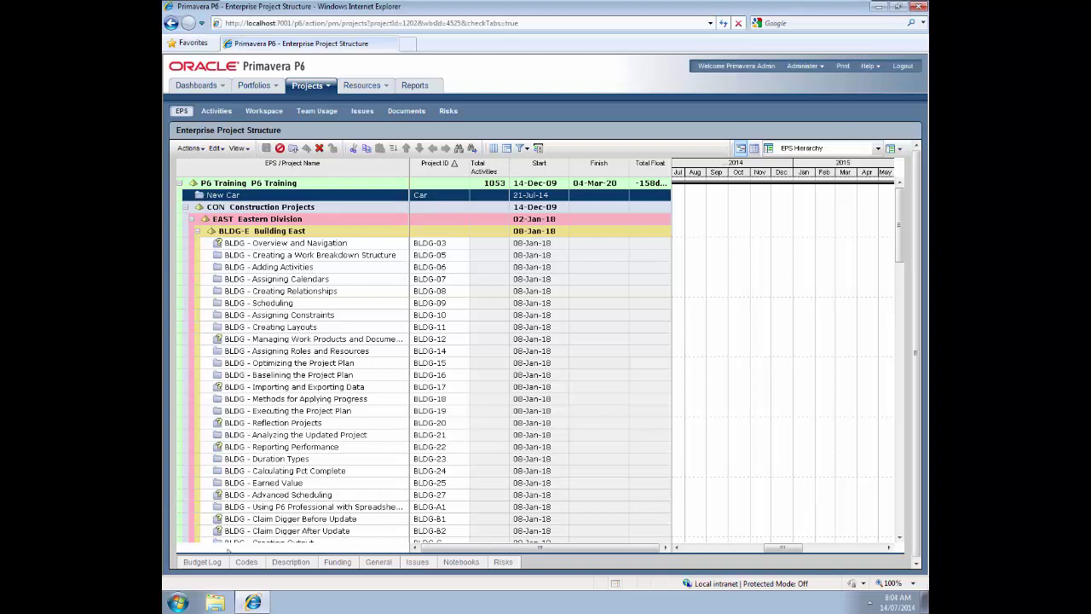
left_click(201, 562)
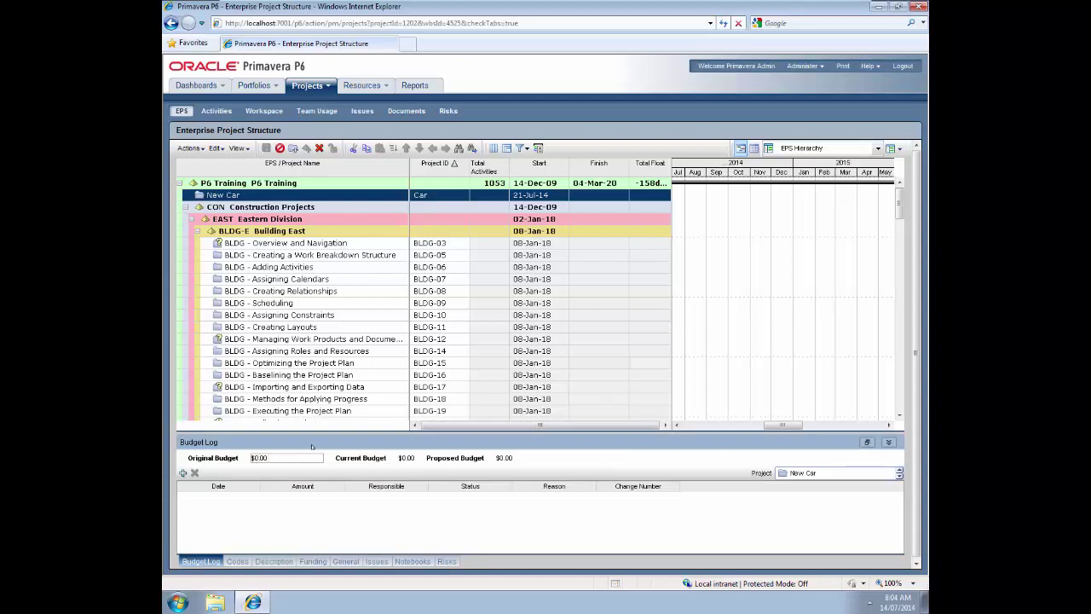
type("500000")
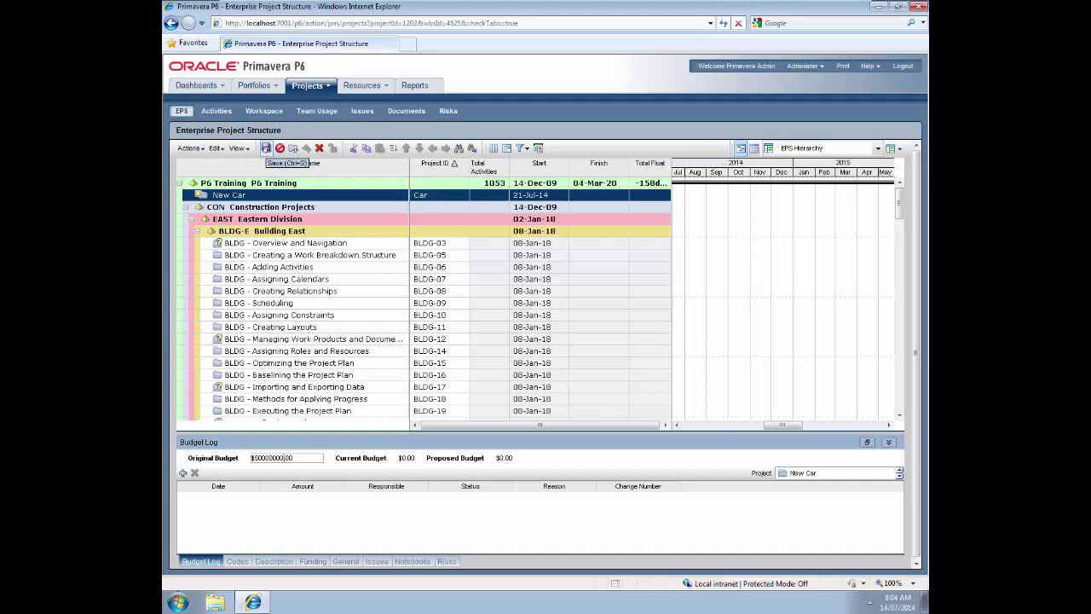
left_click(266, 149)
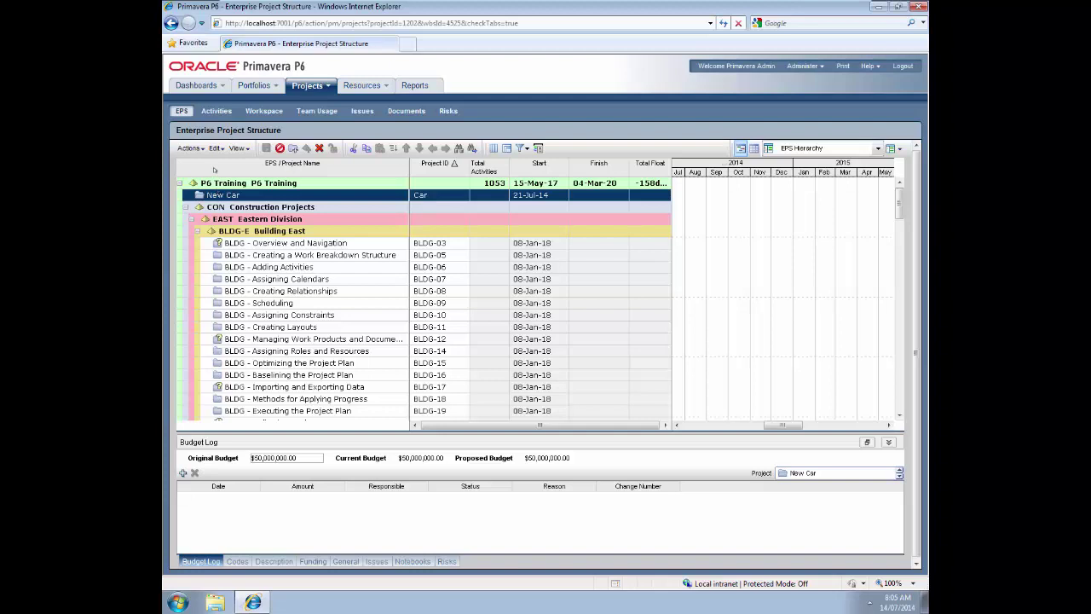
- Open the New Car project's activities, saving the view changes and keeping the Getting Started message from being shown again
left_click(216, 112)
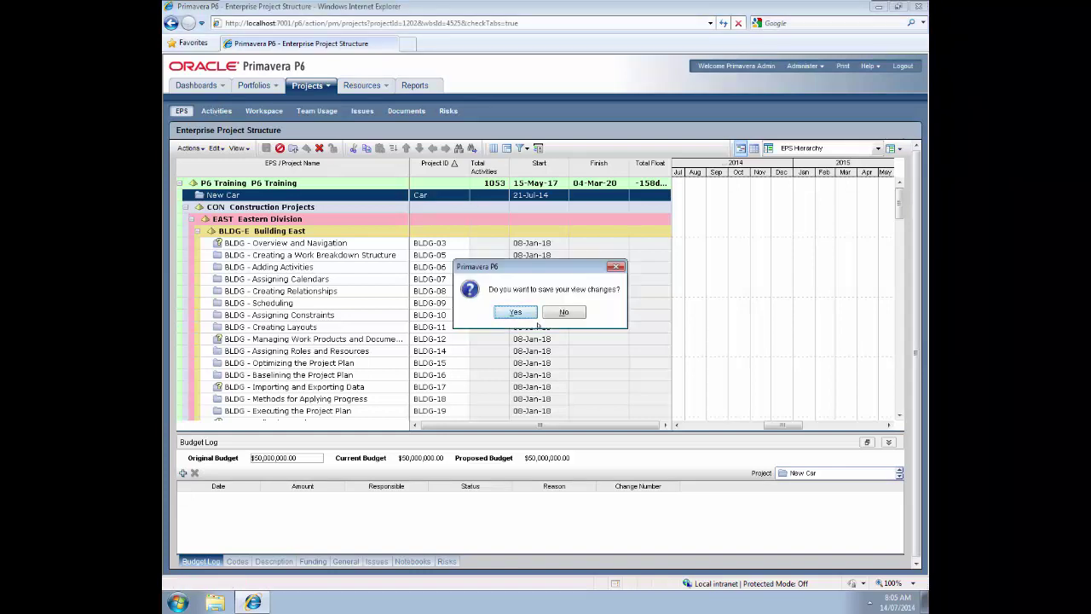
left_click(516, 312)
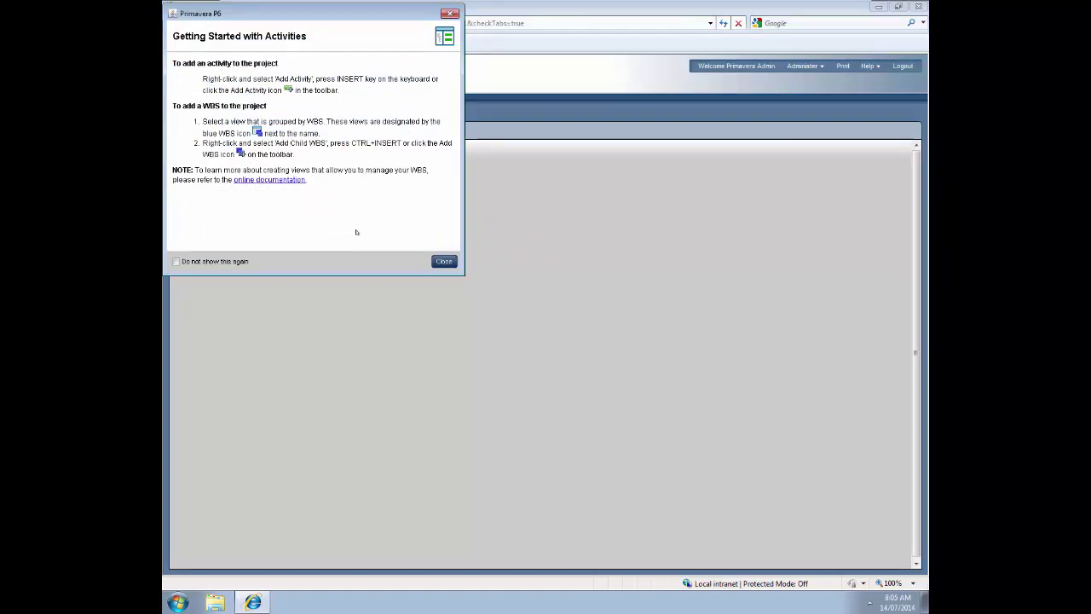
left_click(175, 261)
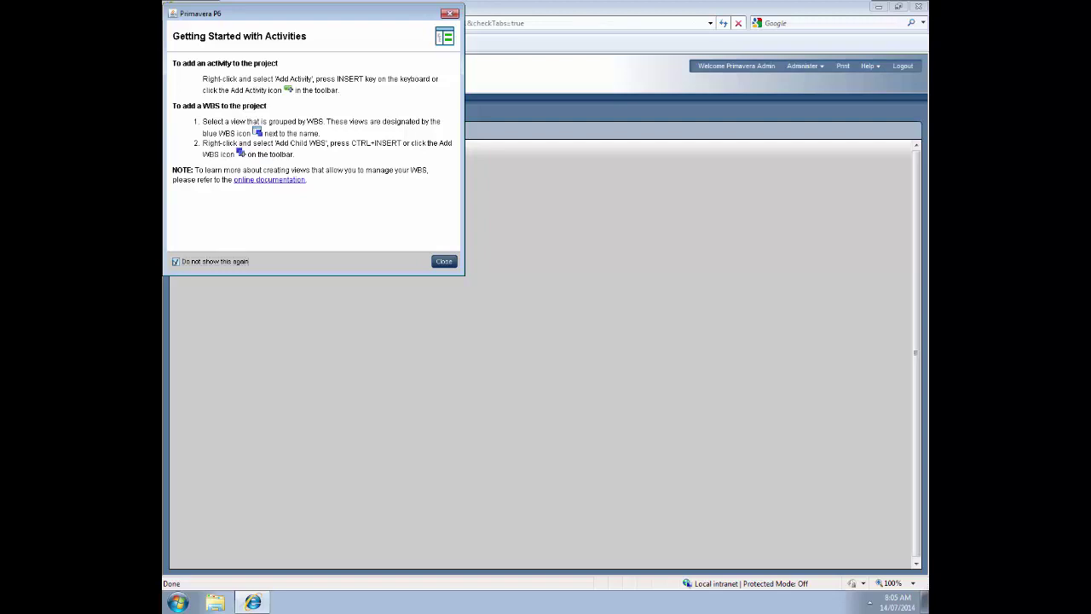
left_click(444, 261)
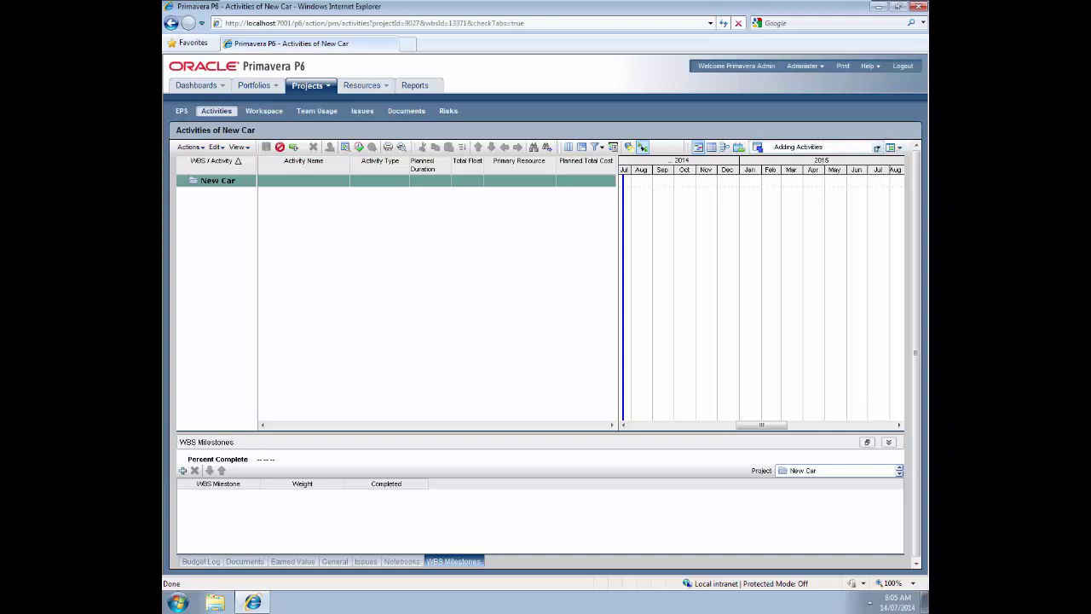
- Using the Adding WBS view, add a child WBS named Design under New Car and save it
left_click(877, 148)
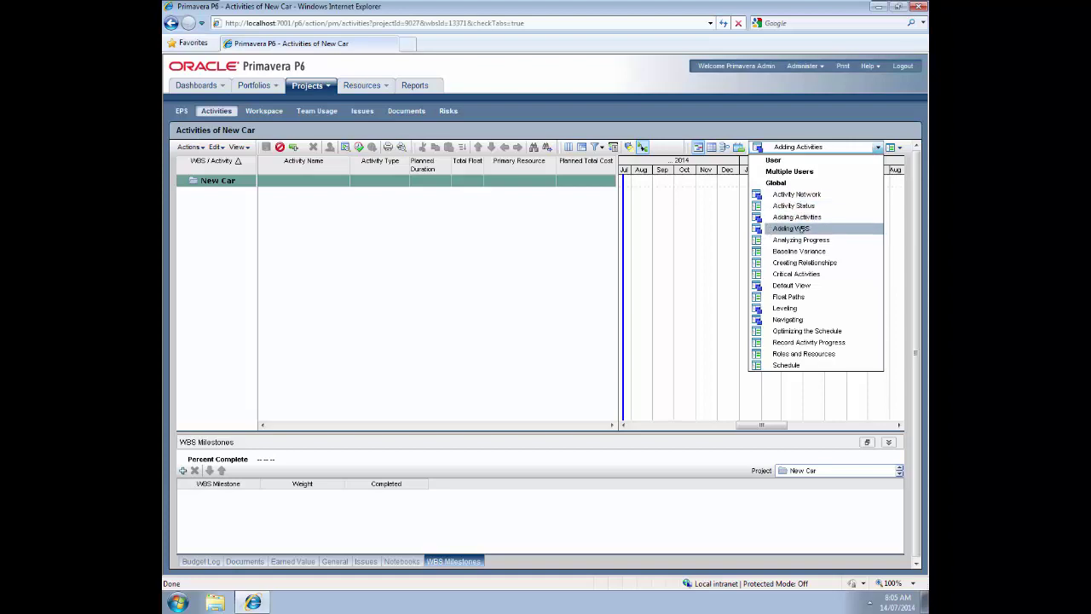
left_click(784, 227)
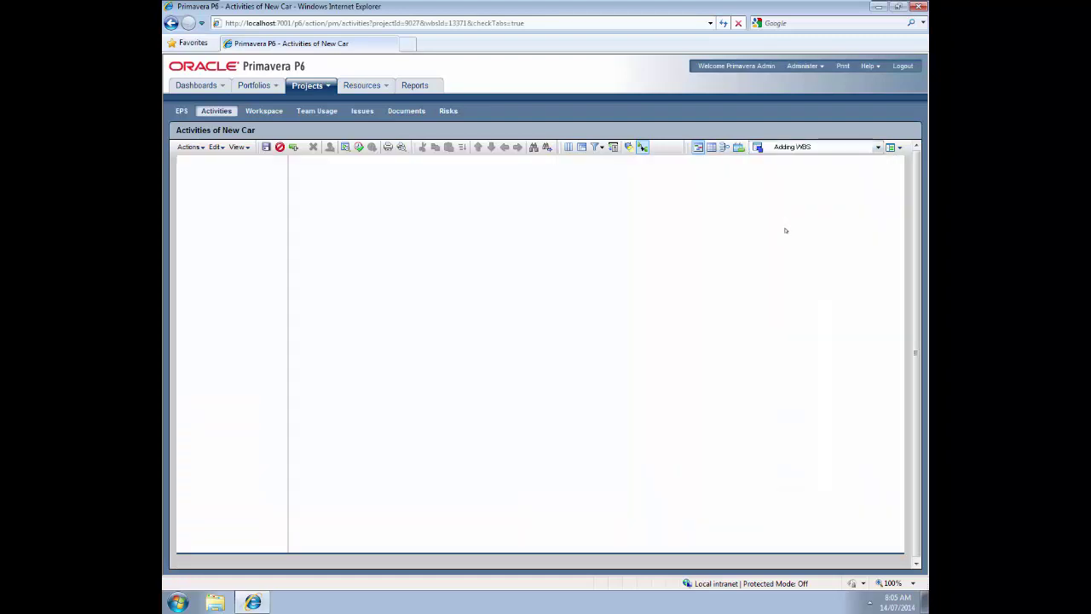
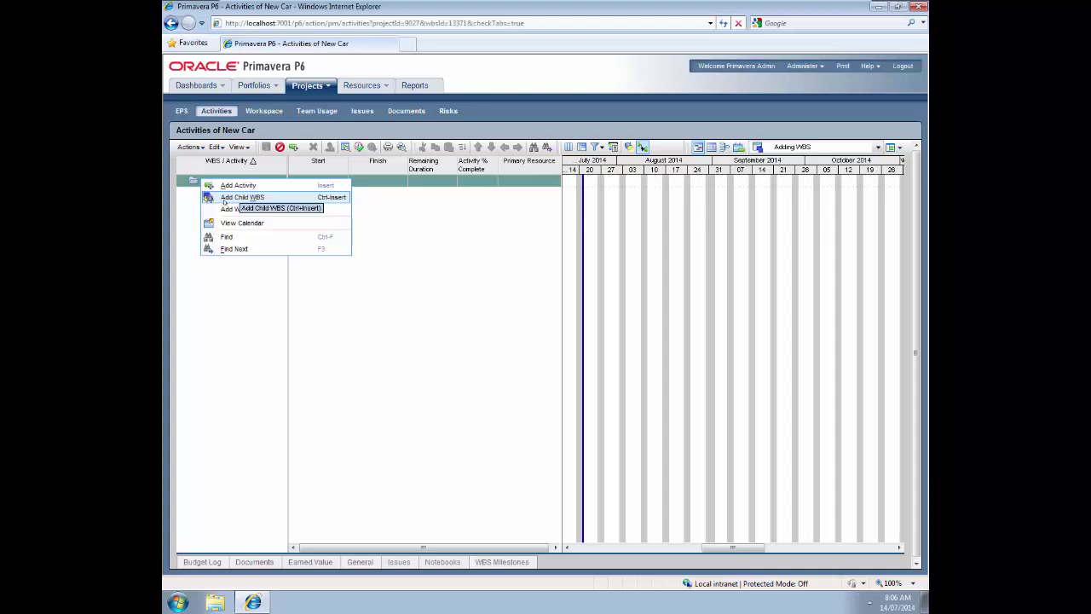
left_click(223, 200)
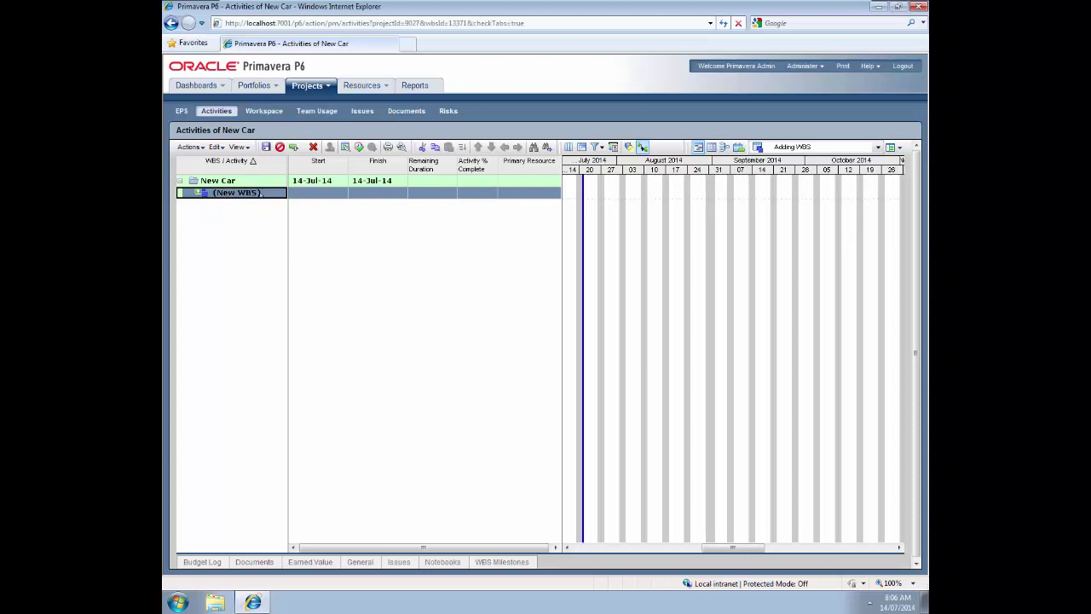
left_click(260, 193)
type("Des")
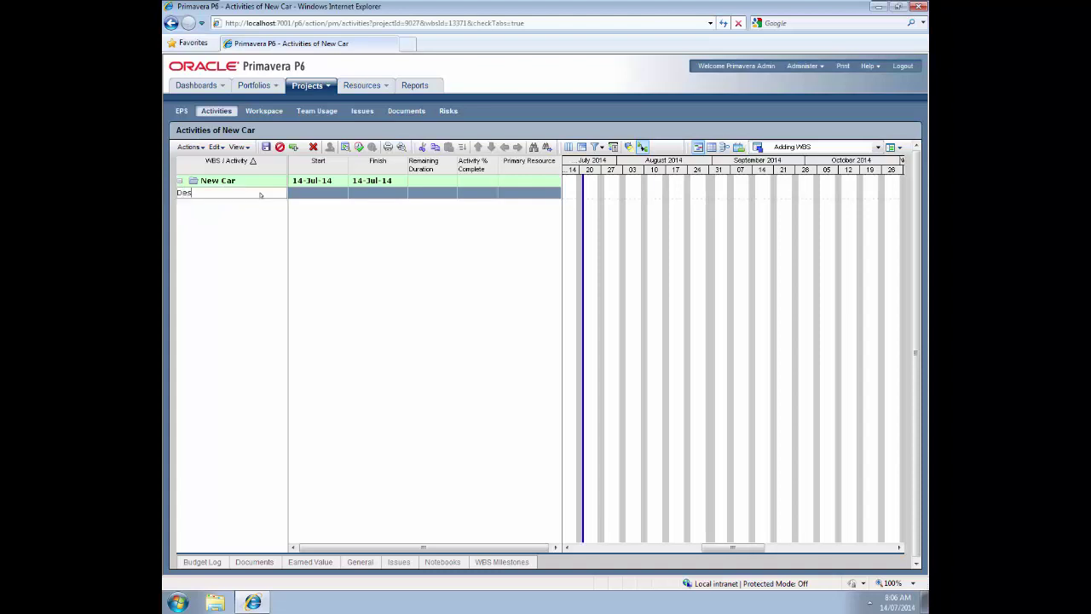
type("ign")
key("Return")
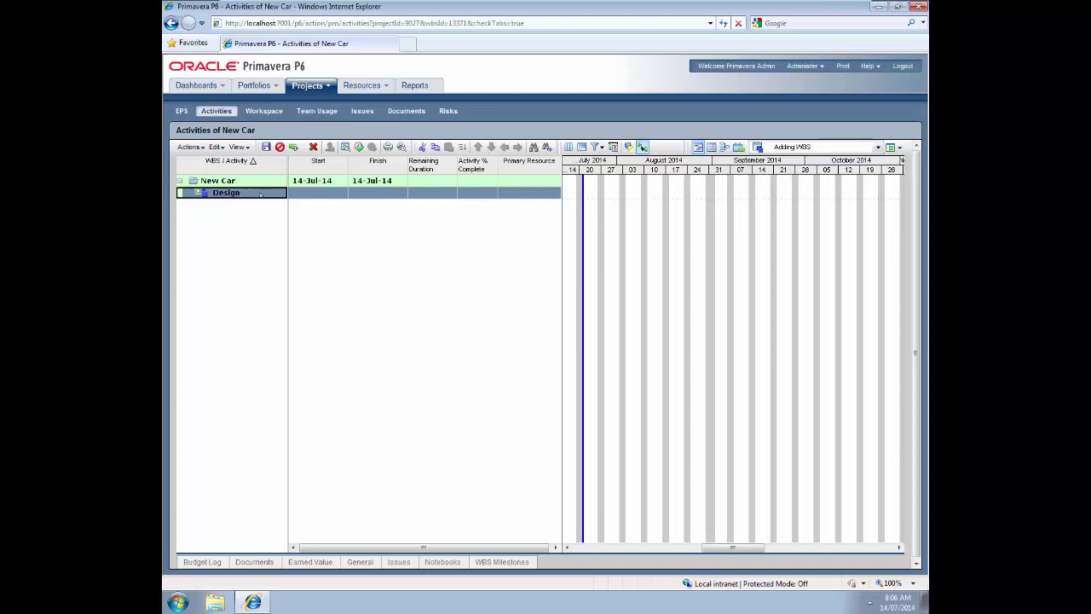
left_click(266, 147)
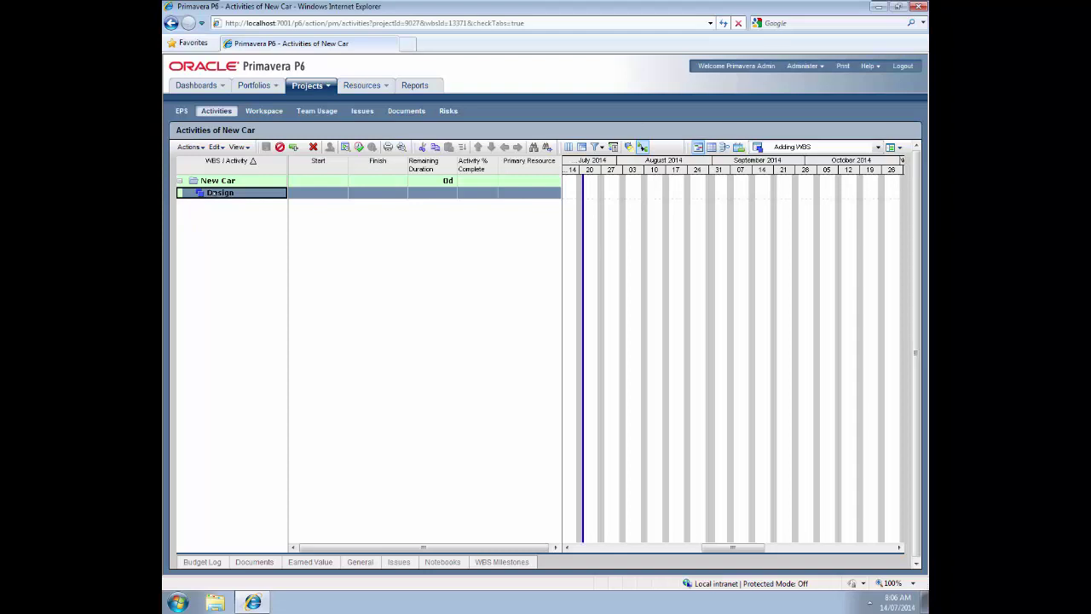
- Add a sibling WBS named Build at the same level as Design
right_click(213, 193)
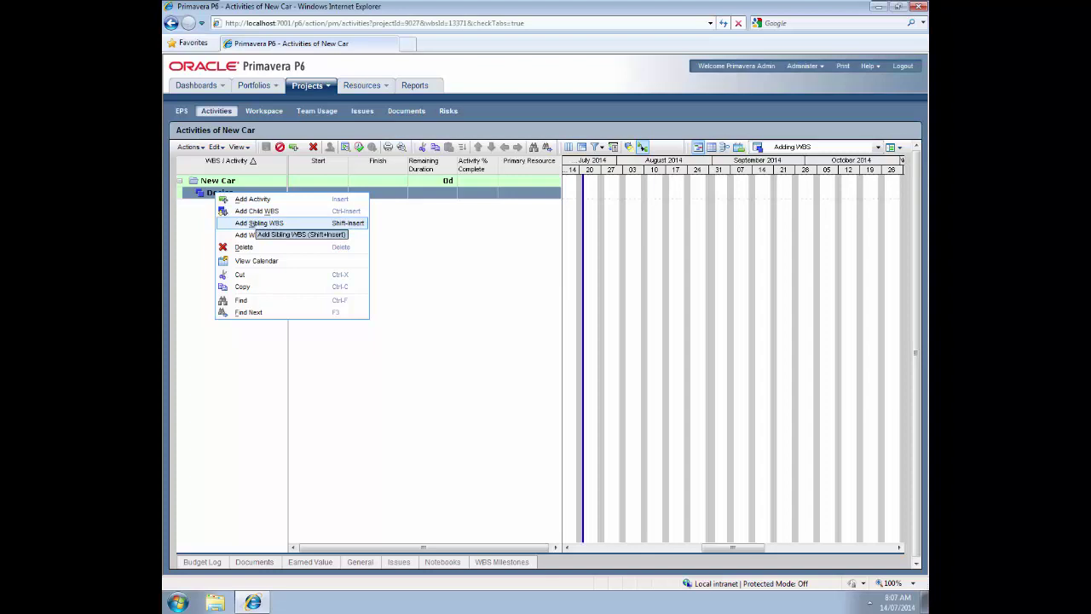
left_click(252, 223)
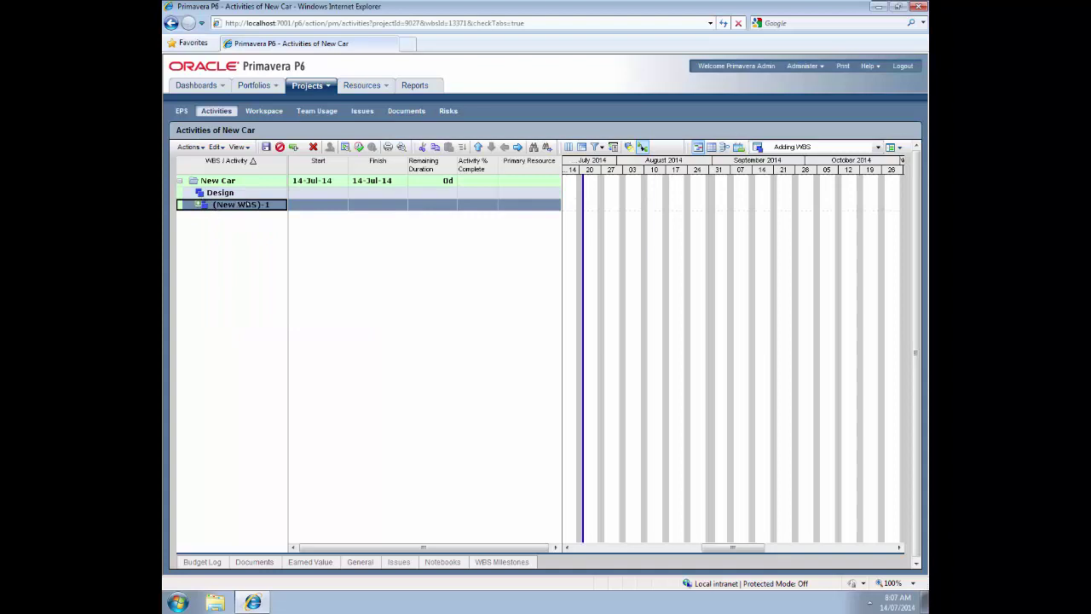
left_click(245, 205)
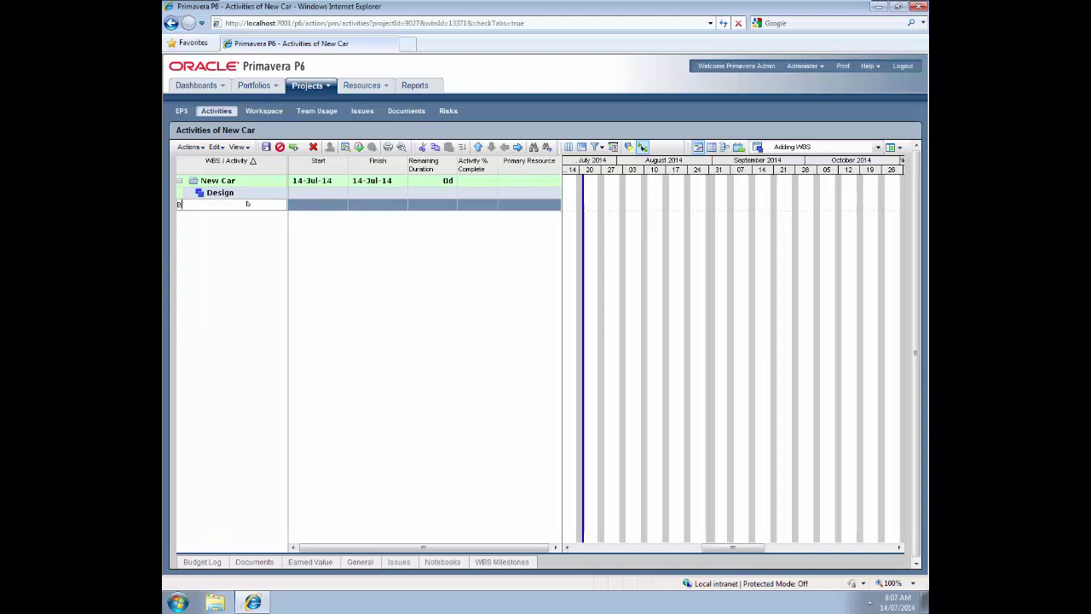
type("Build")
key("Return")
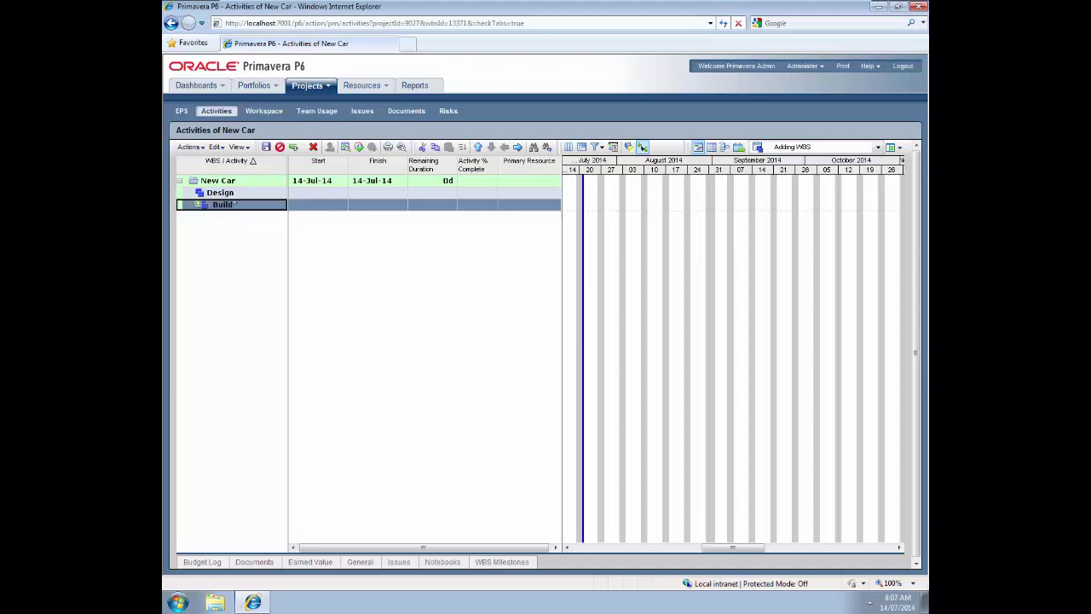
- Add a sibling WBS named Test at the same level as Build
right_click(240, 206)
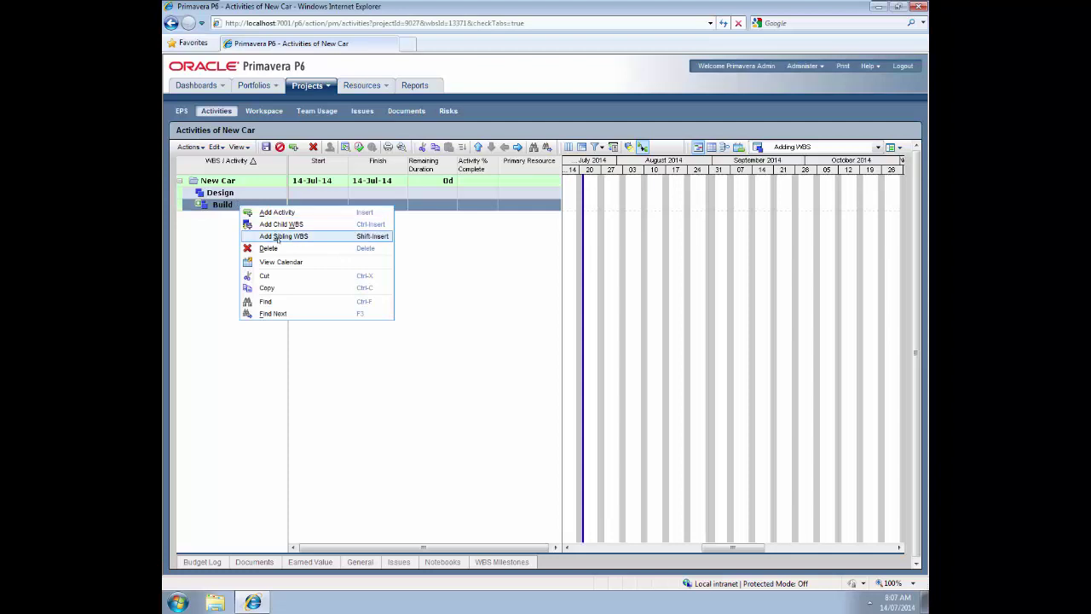
left_click(282, 236)
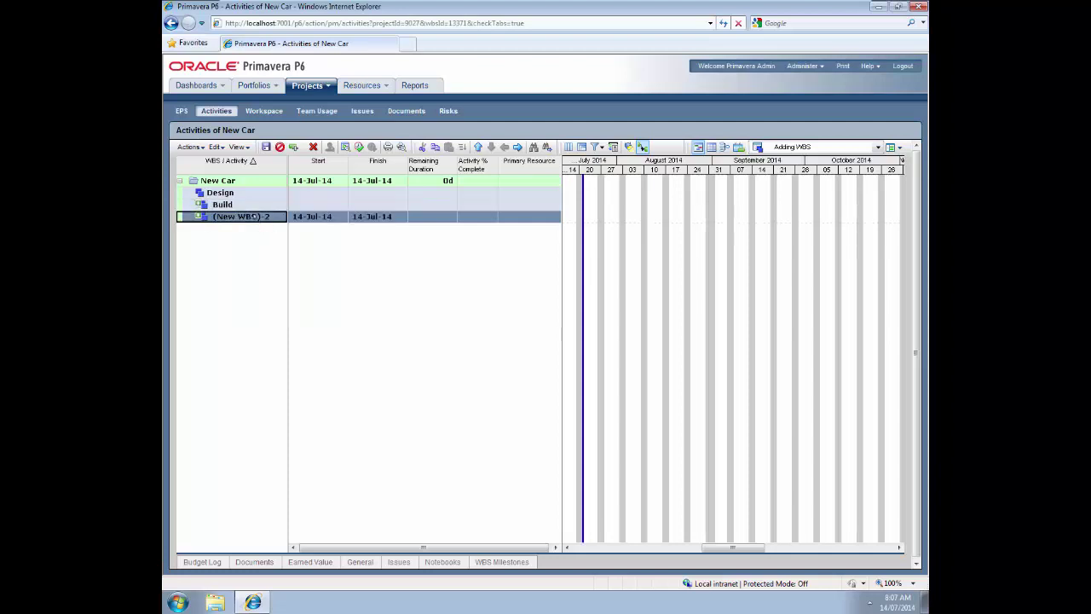
type("Test")
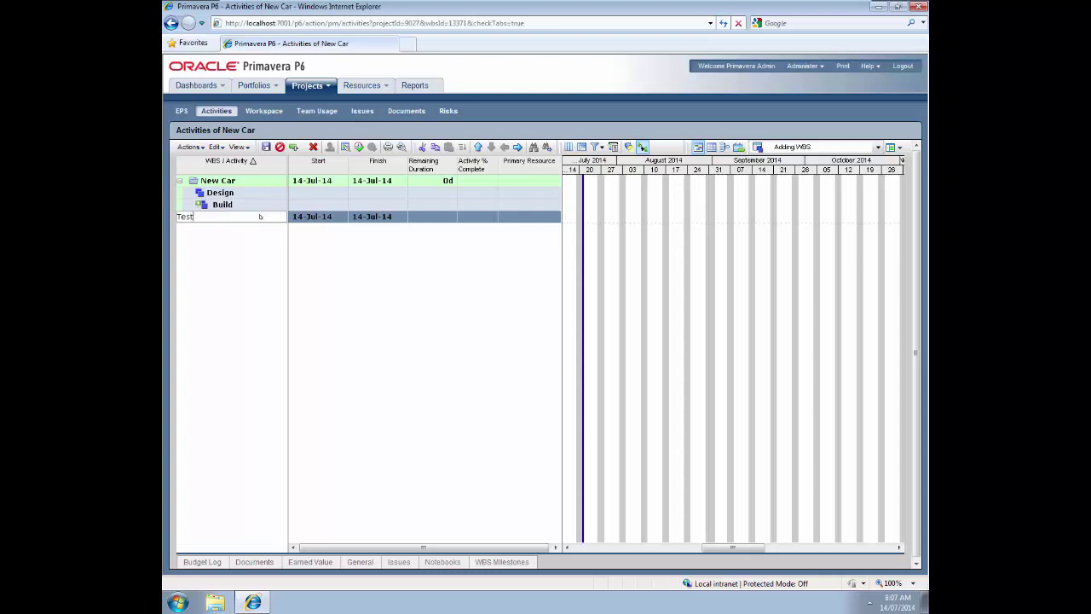
key("Return")
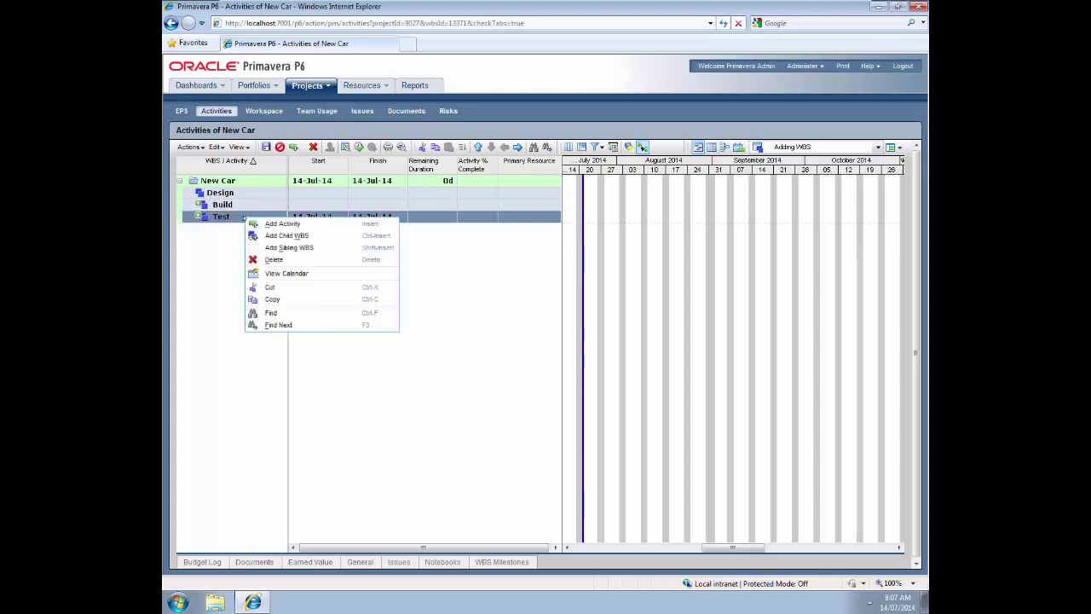
- Add a sibling WBS named Sell at the same level as Test and save the work breakdown structure
right_click(244, 217)
left_click(289, 246)
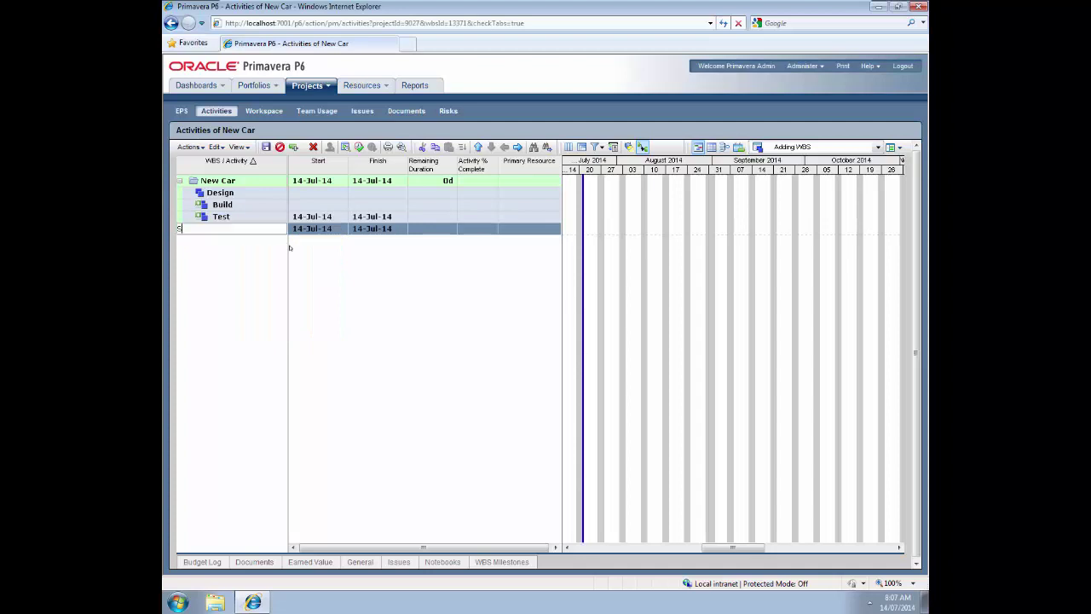
type("Sell")
key("Return")
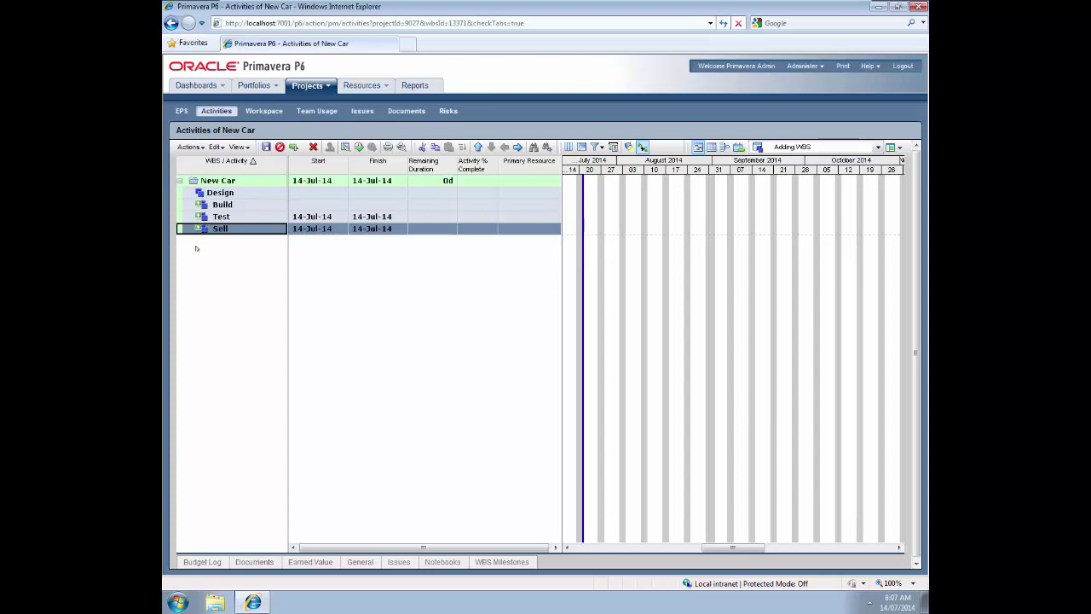
left_click(265, 146)
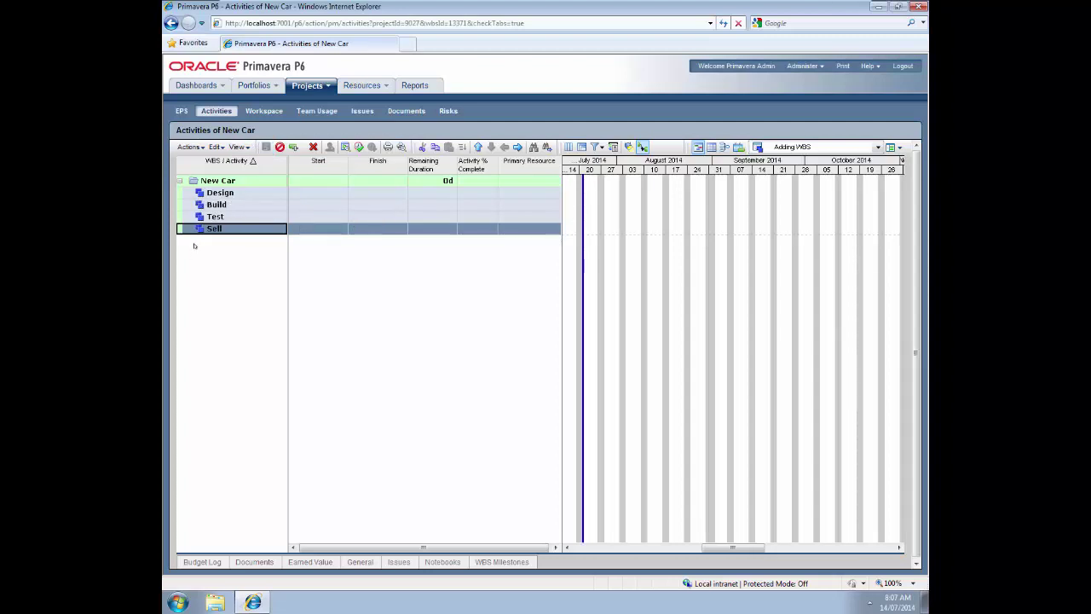
- Select the New Car project and switch the activities page to the Adding Activities view
left_click(219, 180)
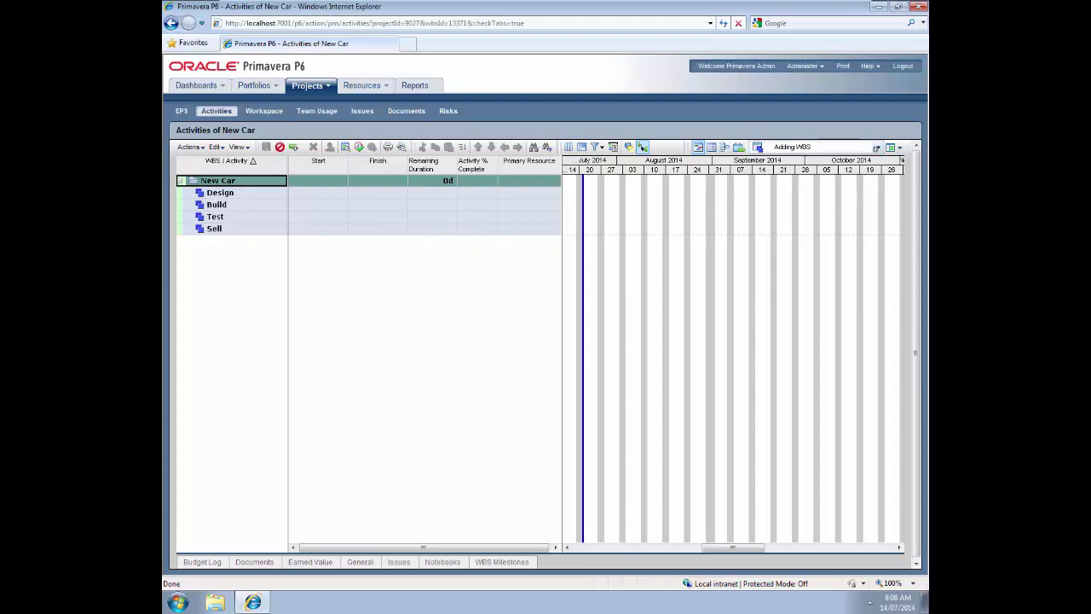
left_click(876, 148)
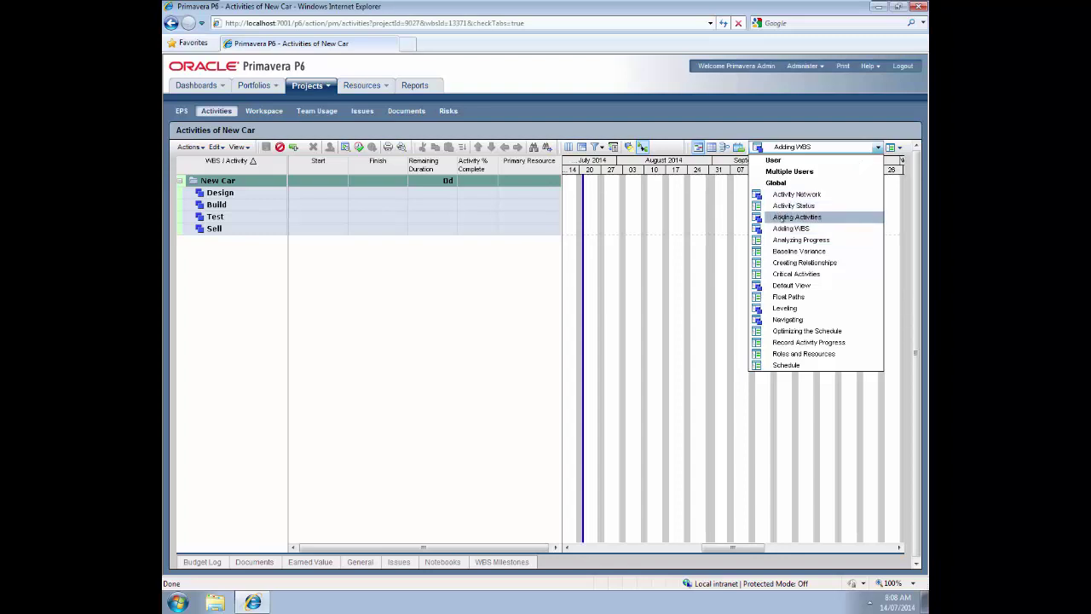
left_click(783, 218)
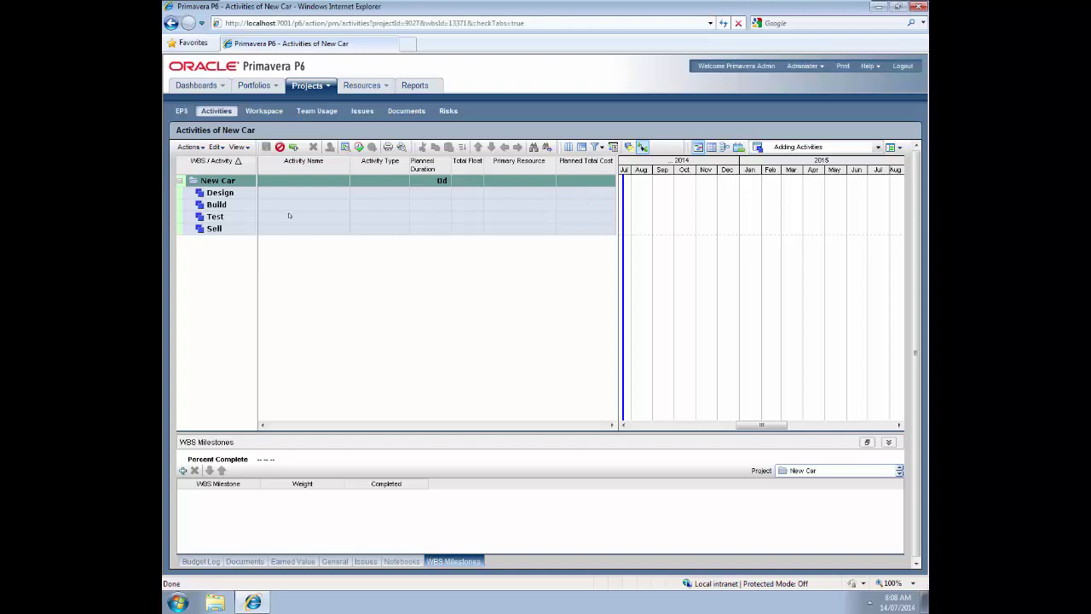
- Add an activity named Project Admin directly under the New Car project
left_click(240, 181)
right_click(225, 181)
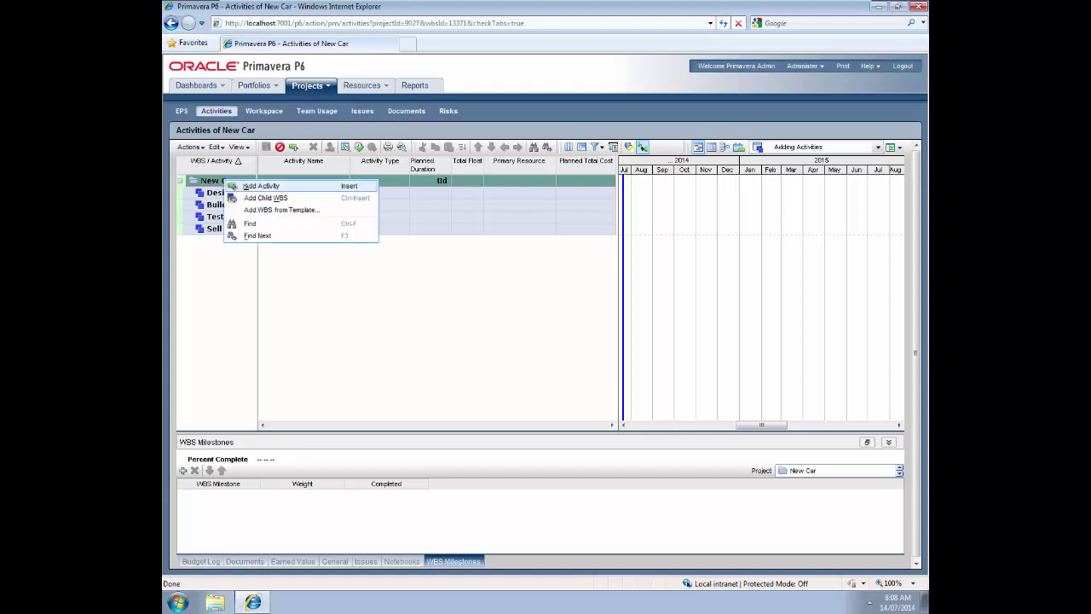
left_click(260, 186)
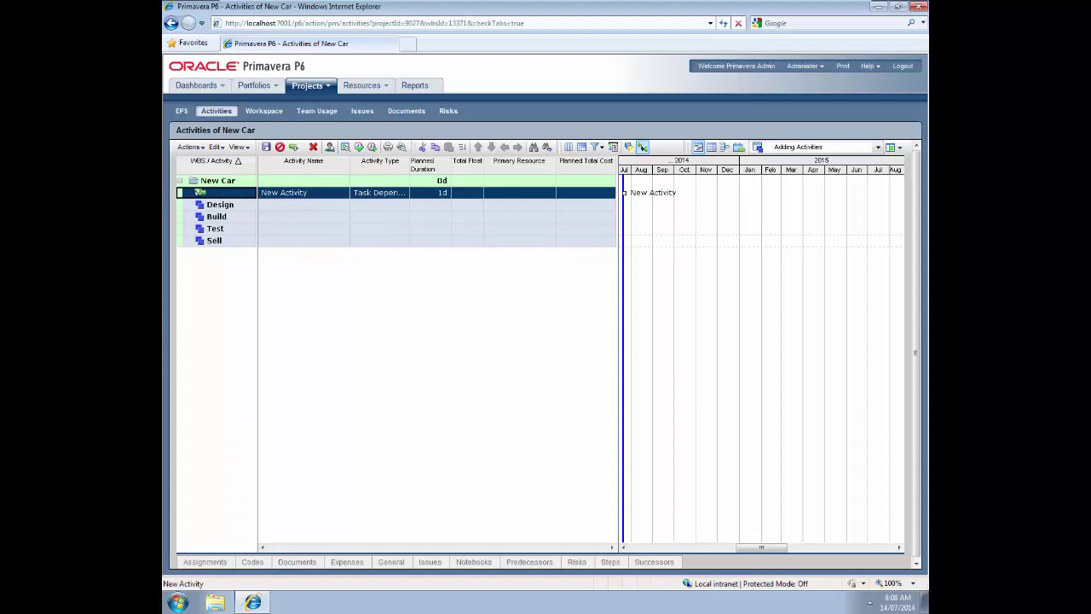
left_click(318, 195)
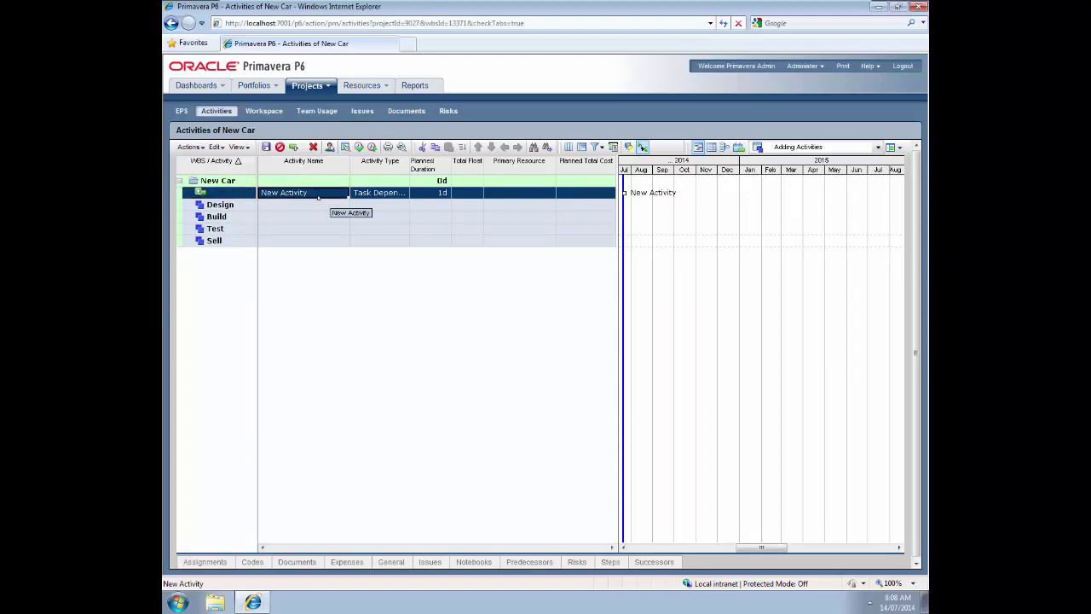
type("Project Ac")
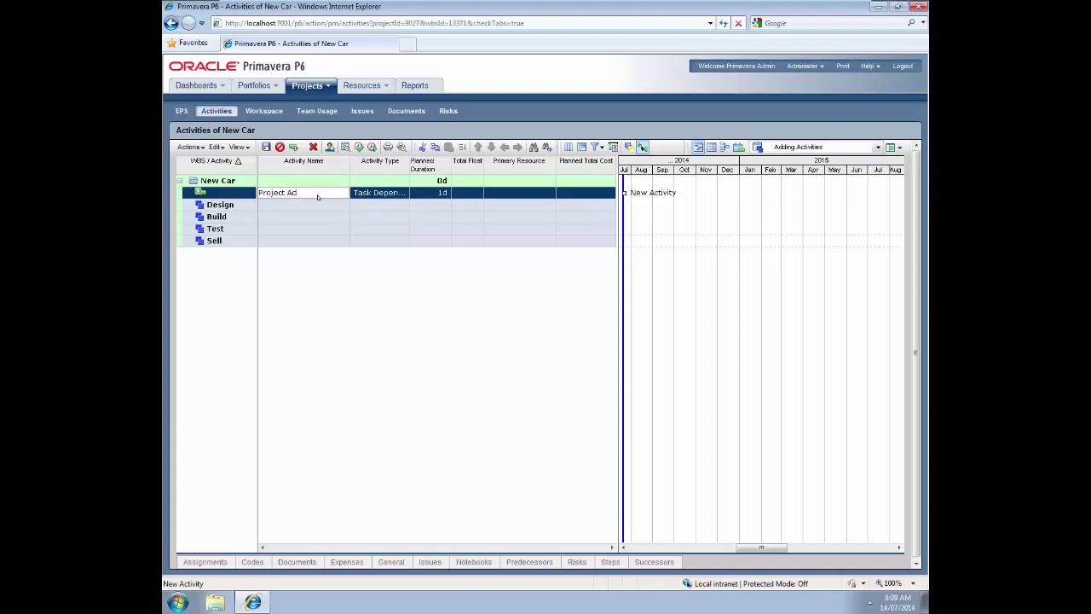
type("min")
key("Return")
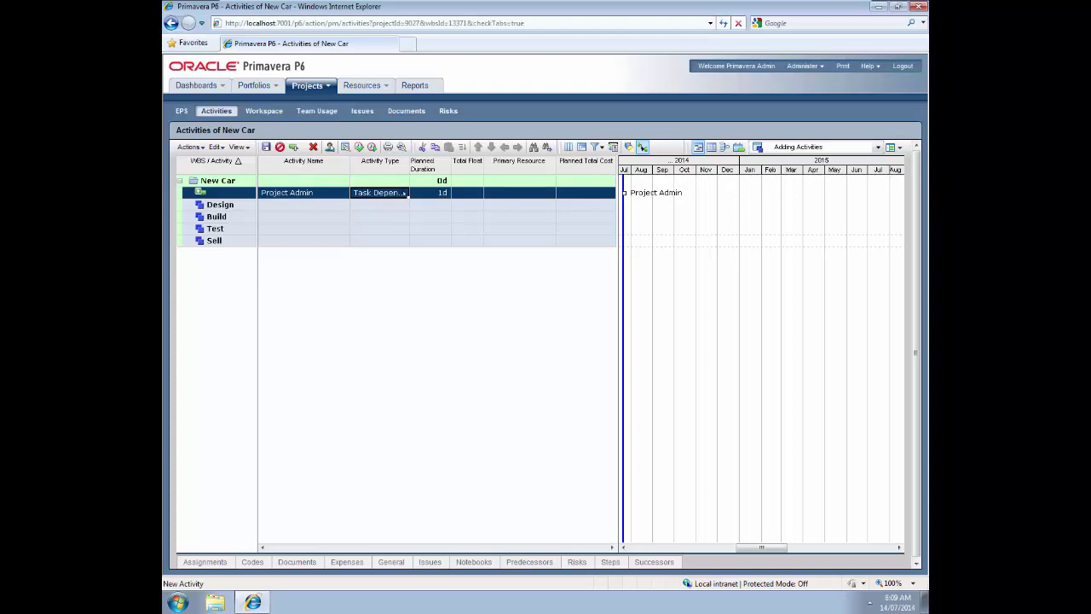
- Set the activity type of Project Admin to Level Of Effort
left_click(405, 193)
left_click(404, 193)
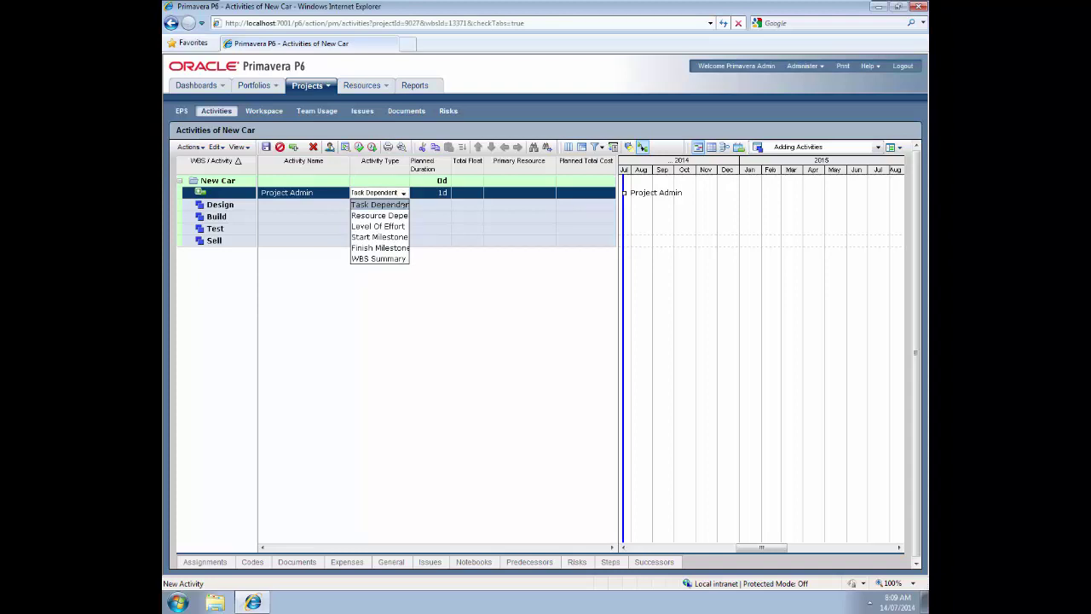
left_click(398, 226)
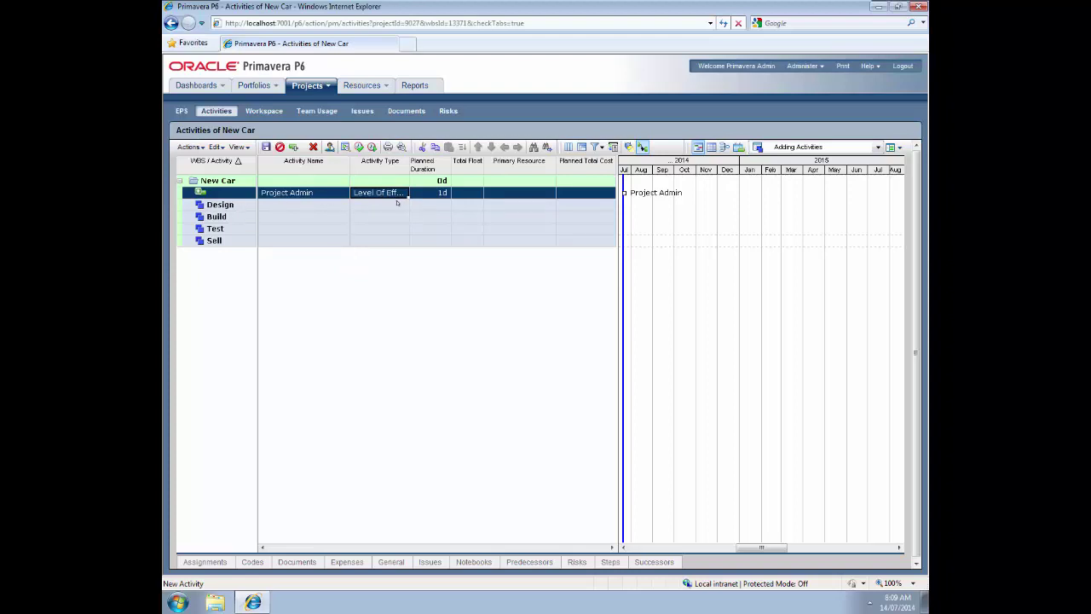
- Add an activity named Start under the Design WBS
left_click(220, 204)
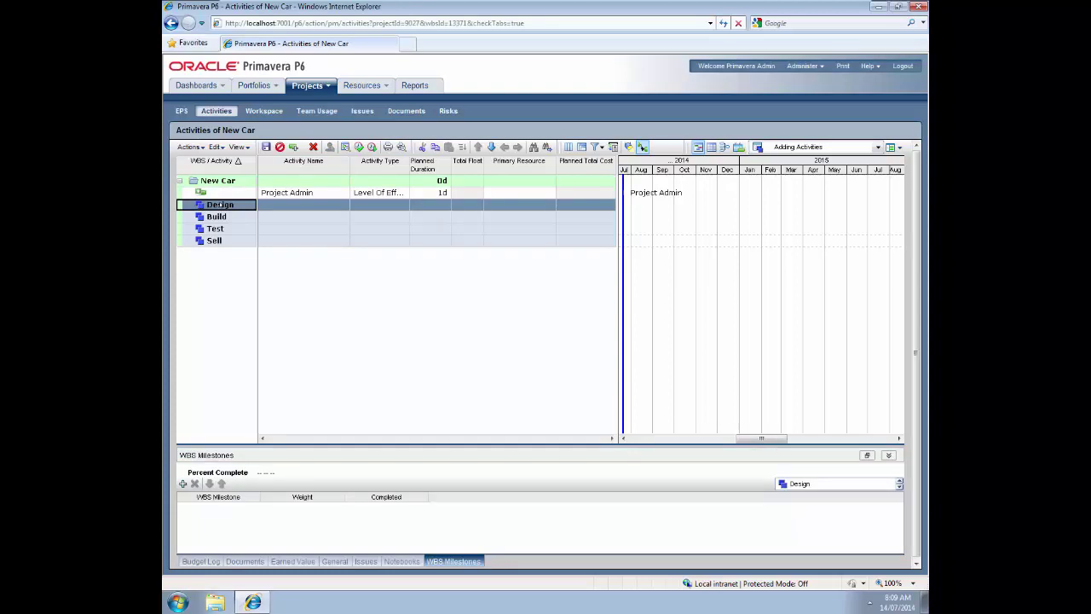
right_click(220, 205)
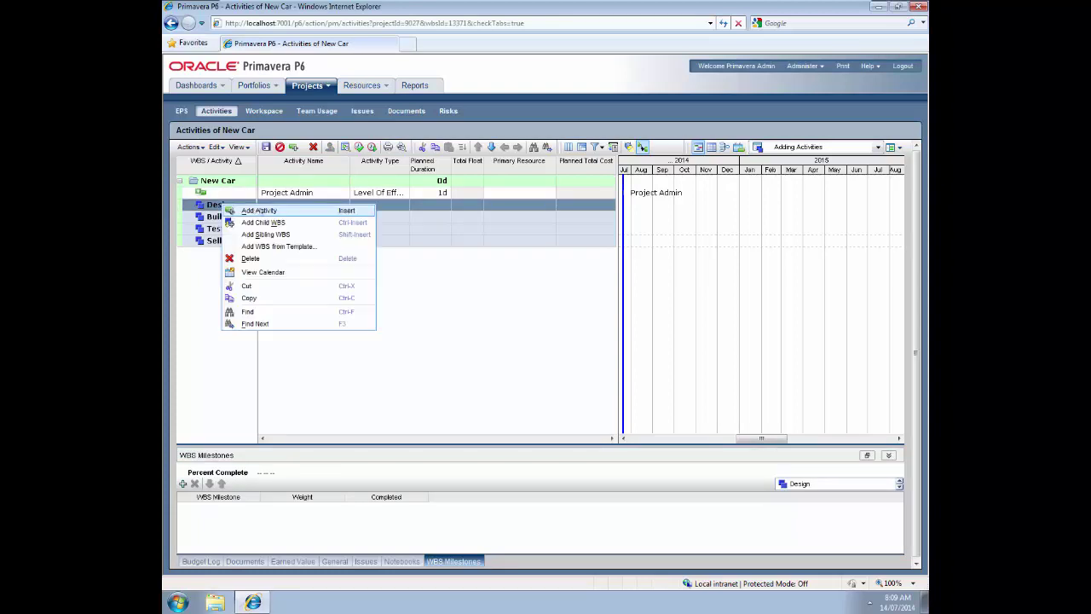
left_click(259, 210)
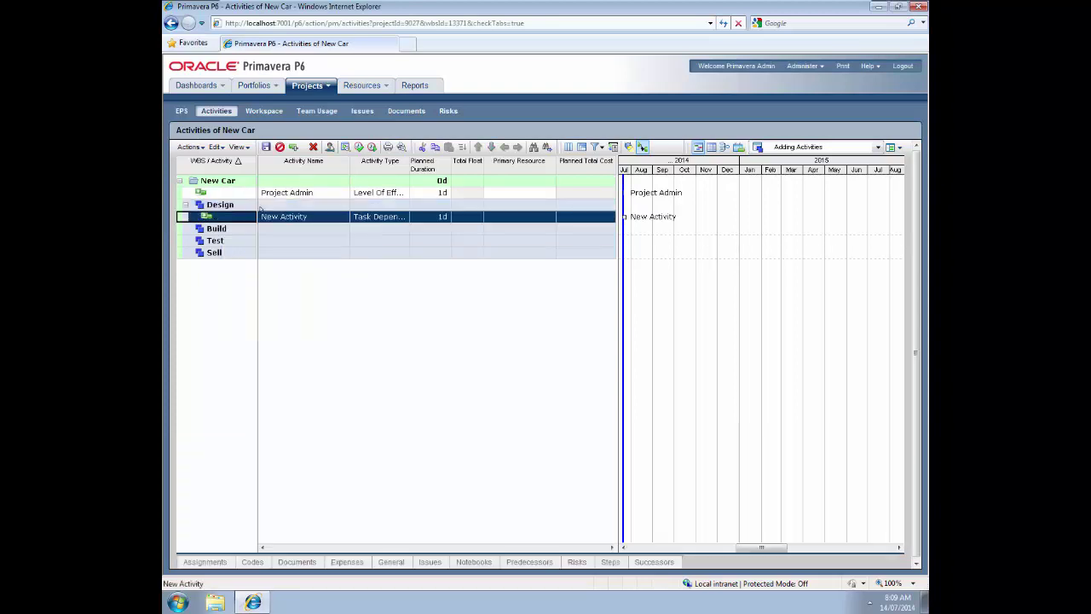
left_click(299, 218)
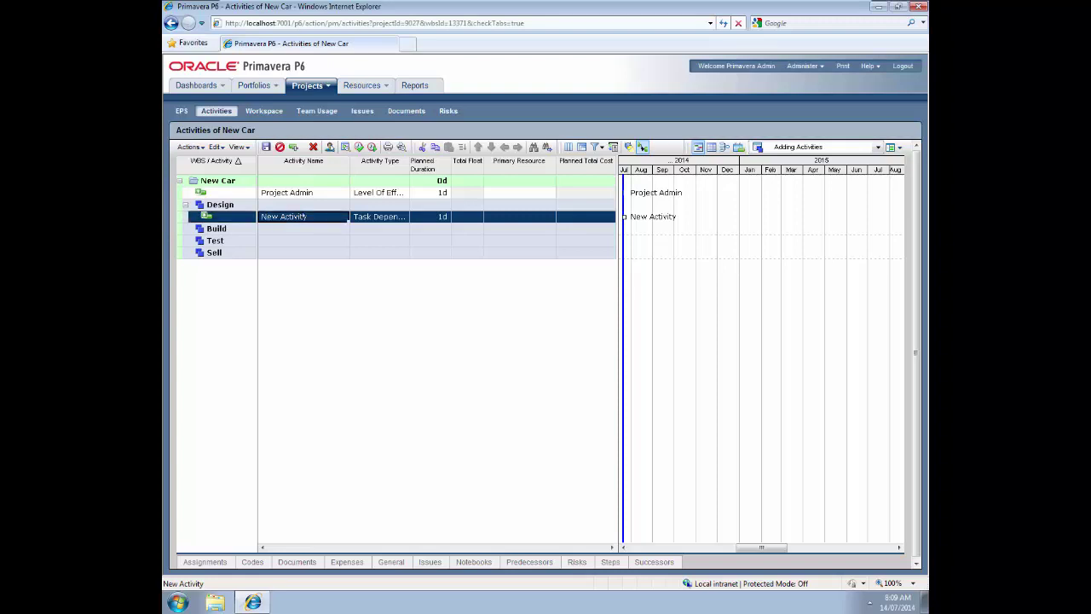
type("S")
type("tart")
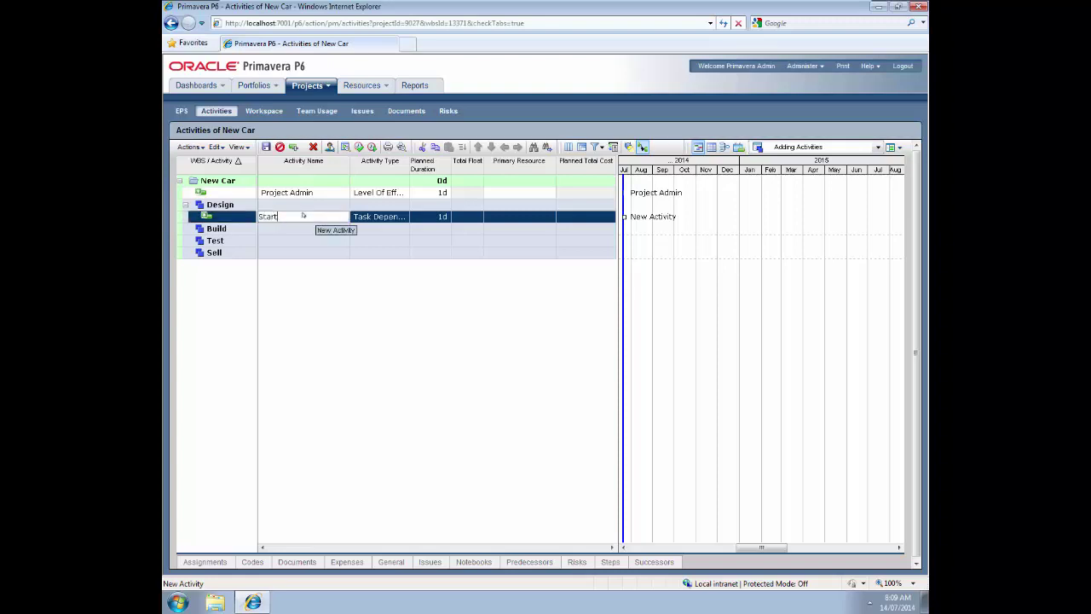
key("Return")
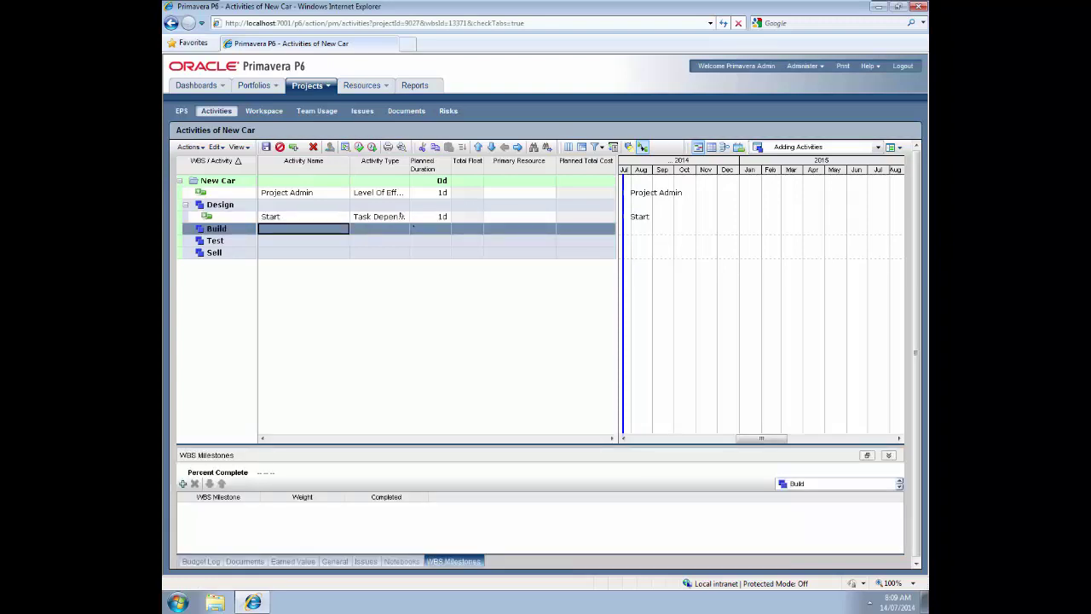
- Set the activity type of the Start activity to Start Milestone
left_click(402, 216)
left_click(402, 216)
left_click(402, 217)
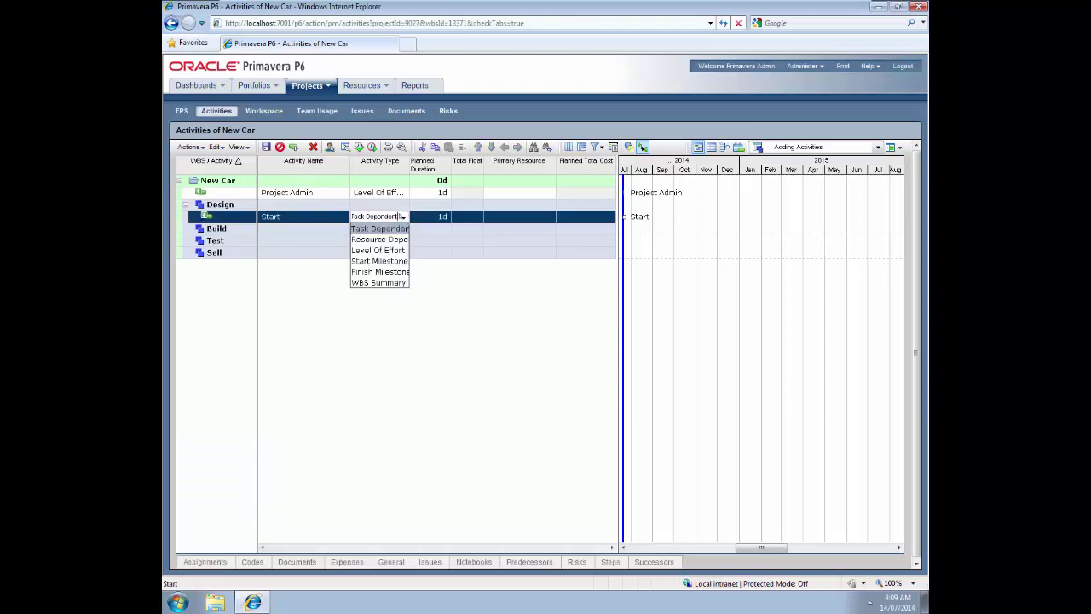
left_click(380, 257)
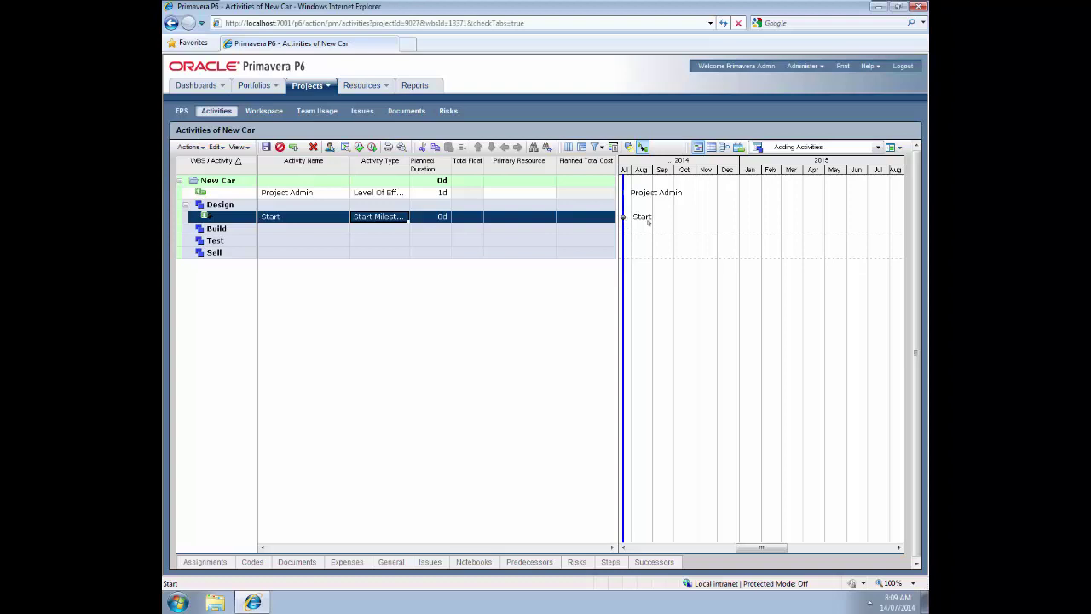
- Add two more activities under the Design WBS, below the Start milestone
left_click_drag(709, 159, 731, 162)
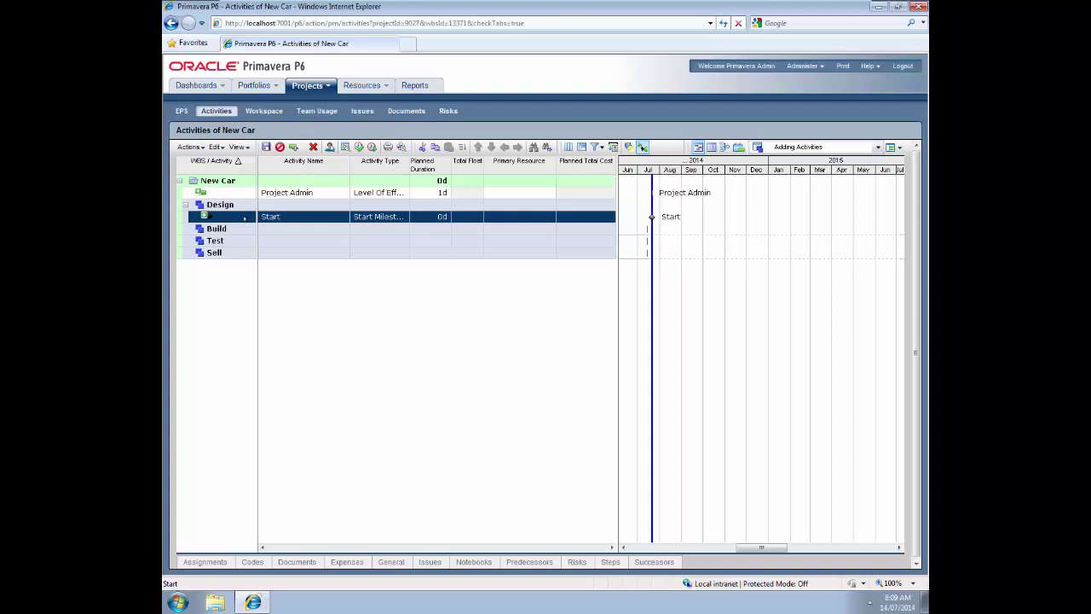
right_click(245, 218)
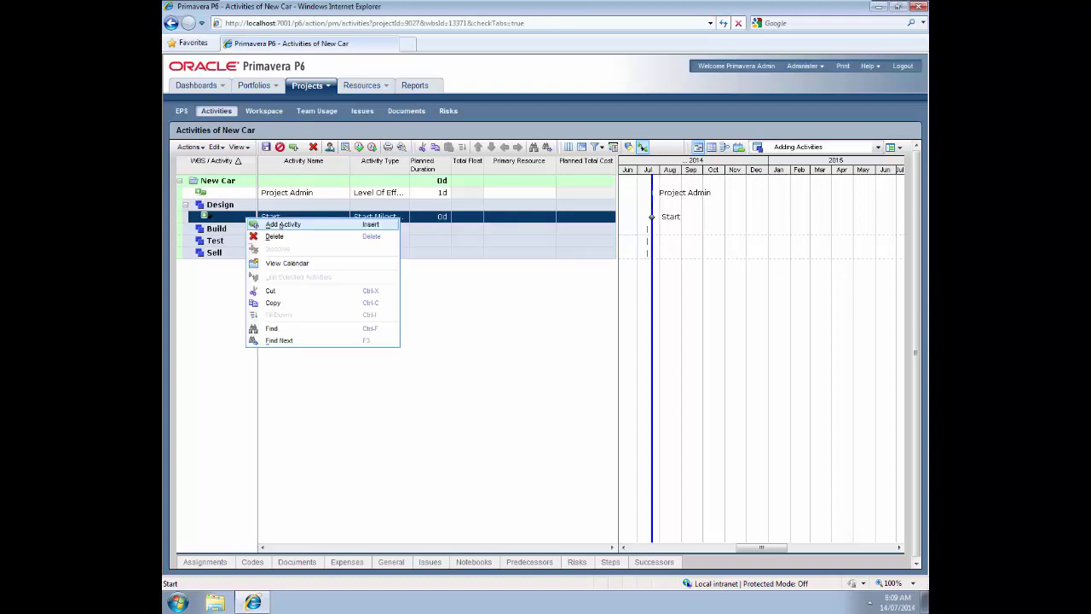
left_click(249, 223)
right_click(236, 230)
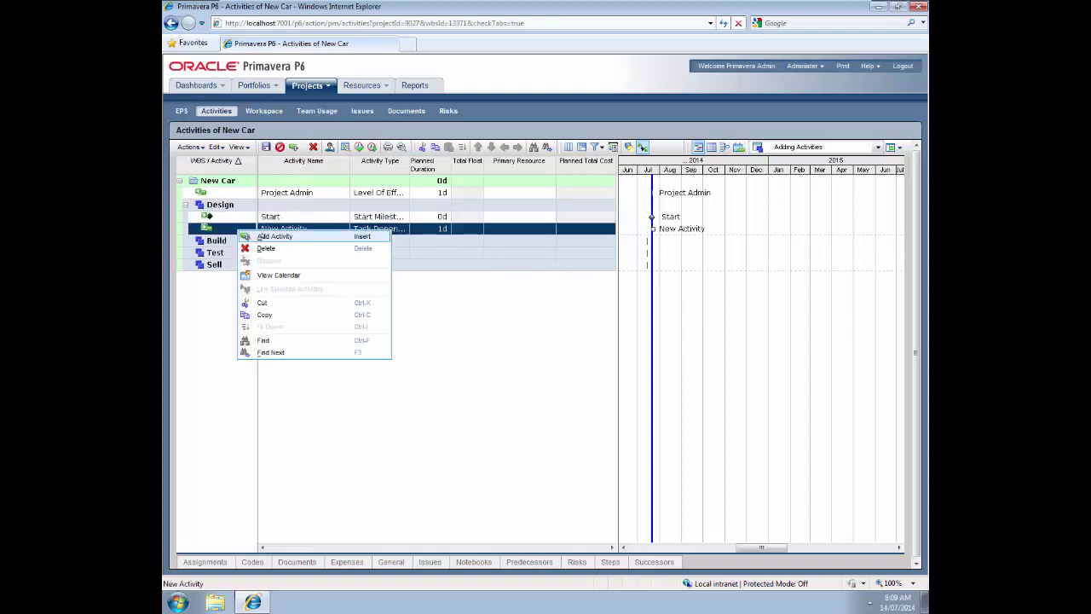
left_click(243, 234)
- Name the first new Design activity Organize and set its planned duration to 25 days
left_click(281, 229)
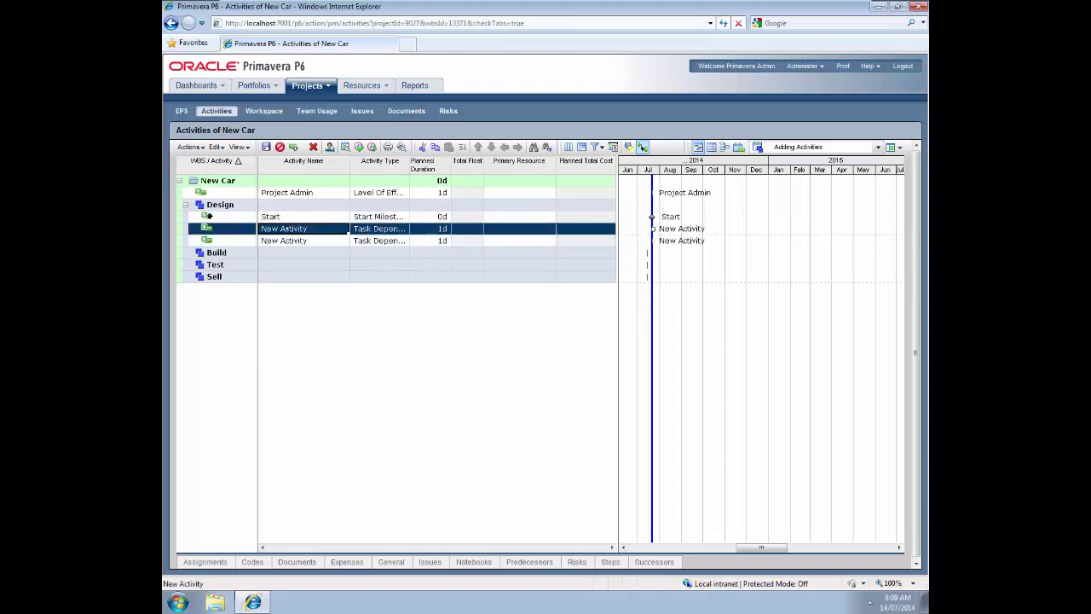
type("O")
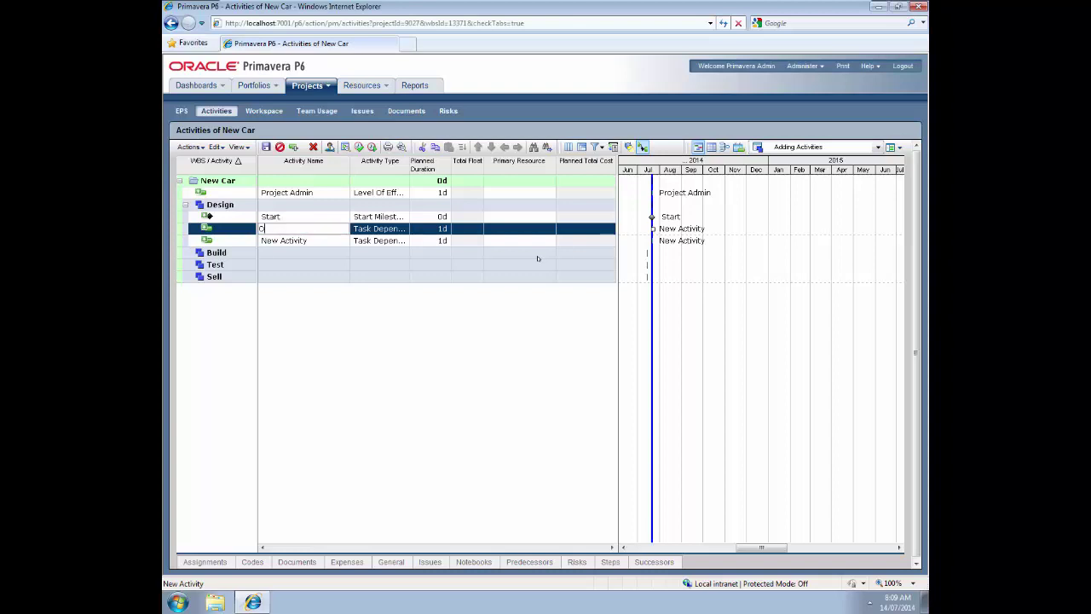
type("rganize")
key("Return")
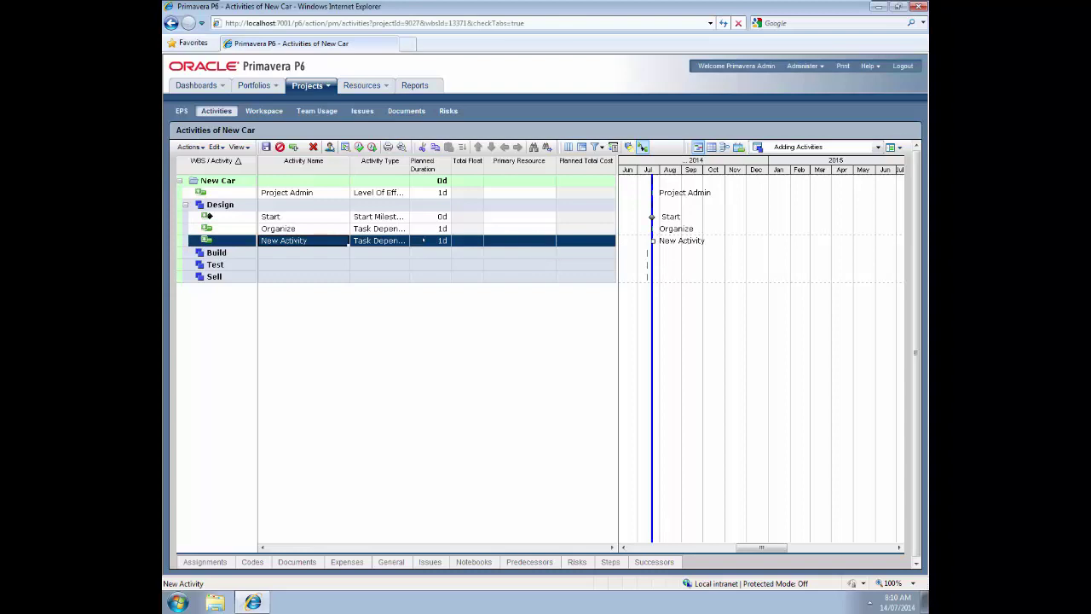
left_click(439, 231)
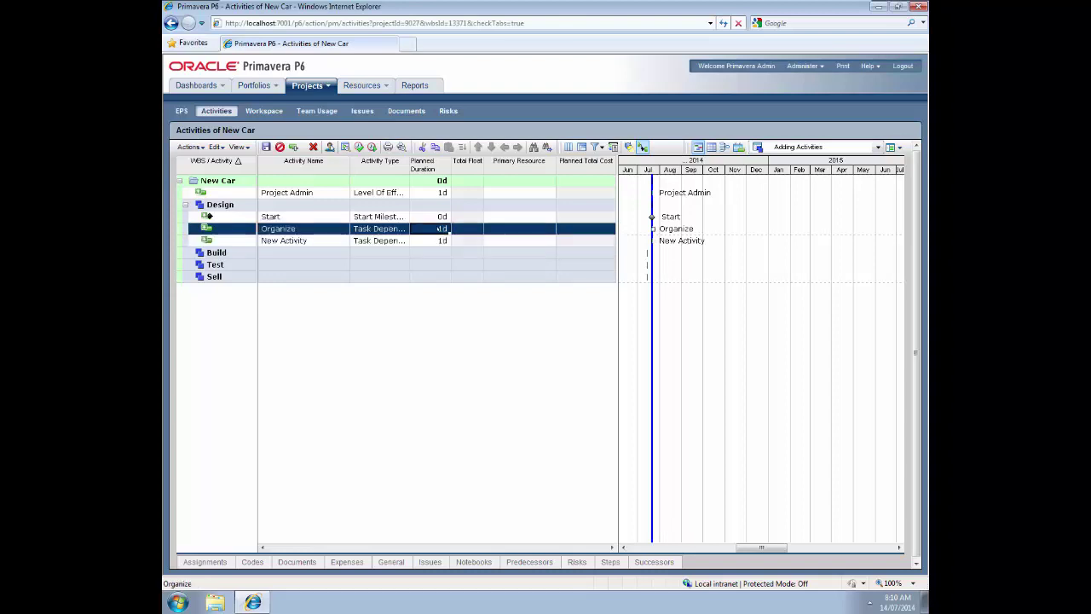
type("25")
key("Return")
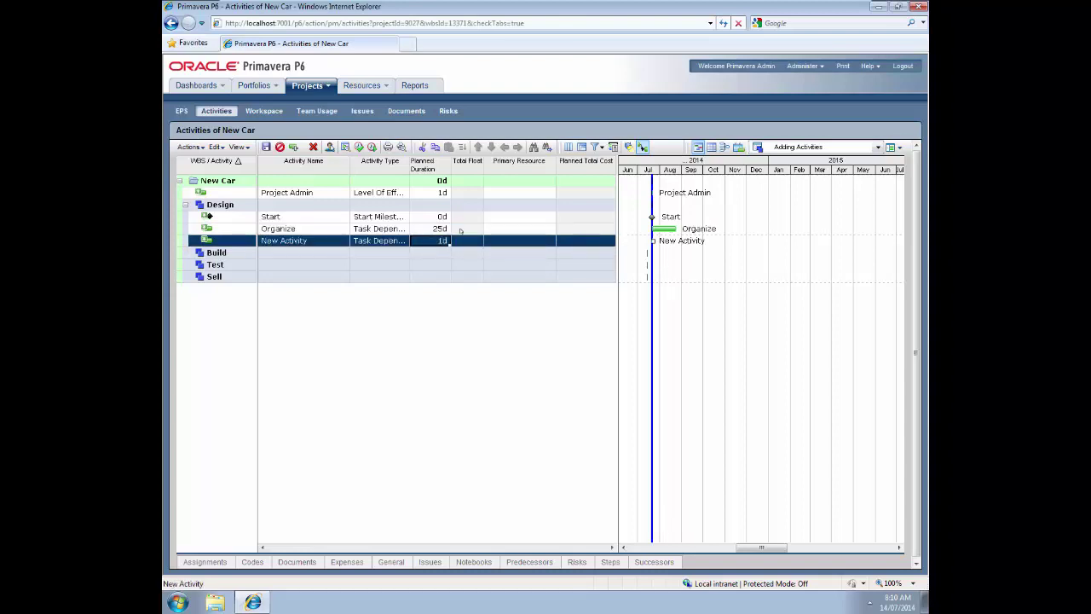
- Name the remaining new Design activity Finalize and set its planned duration to 25 days
left_click(307, 242)
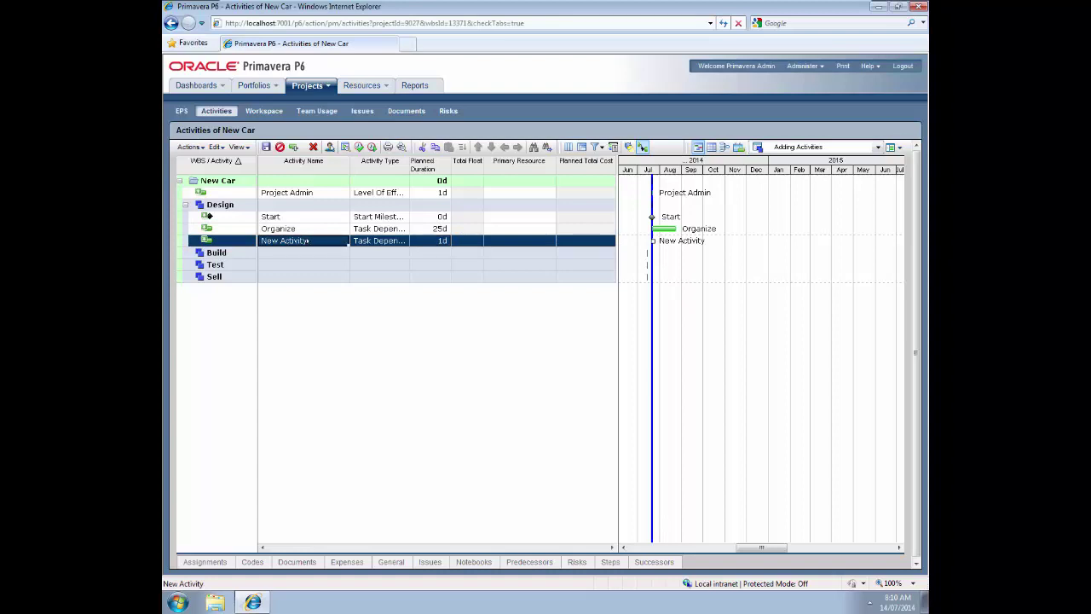
type("Fin")
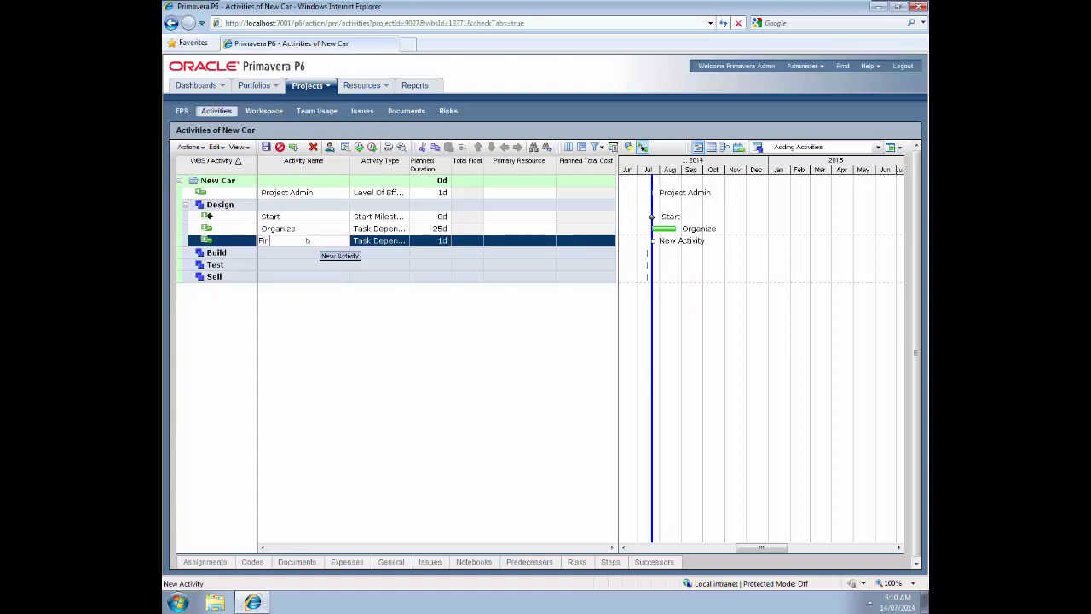
type("alize")
left_click(441, 241)
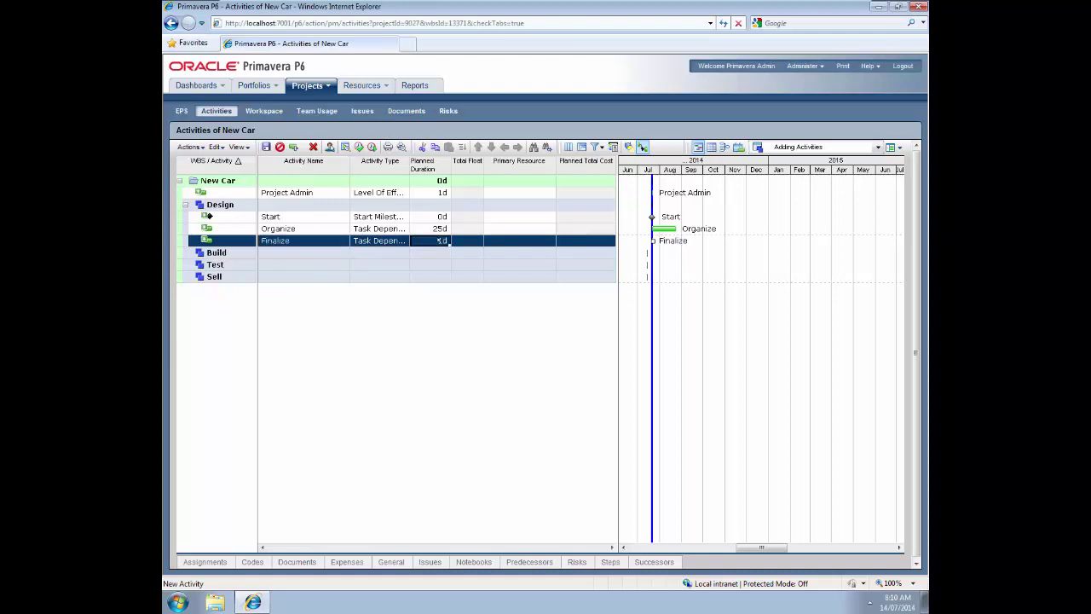
type("25")
key("Return")
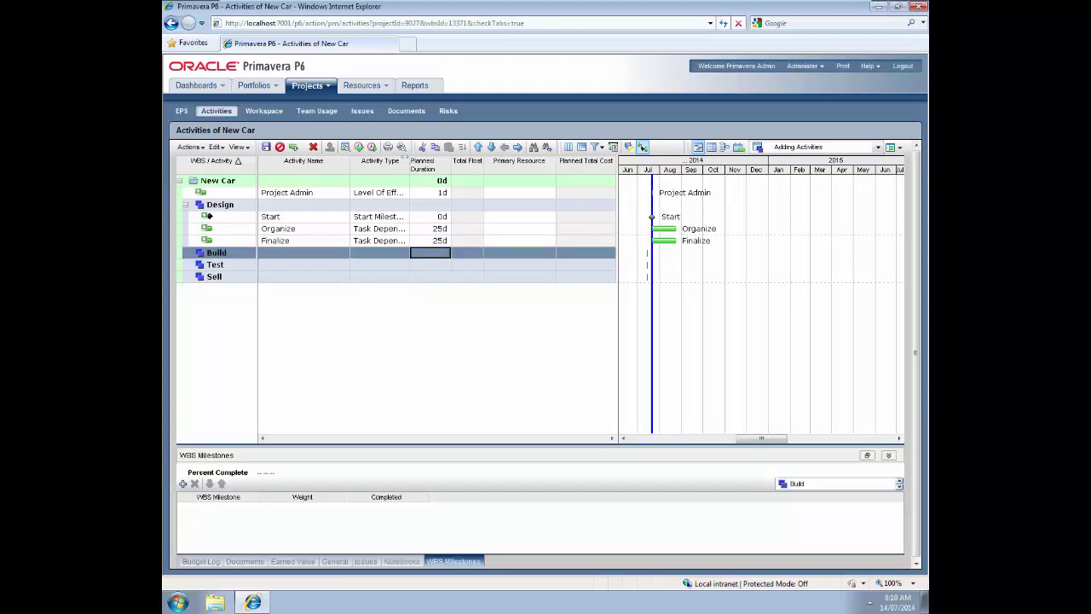
- Widen the Activity Type column to show full type names and narrow the Activity Name column to fit its text
left_click_drag(410, 162, 417, 161)
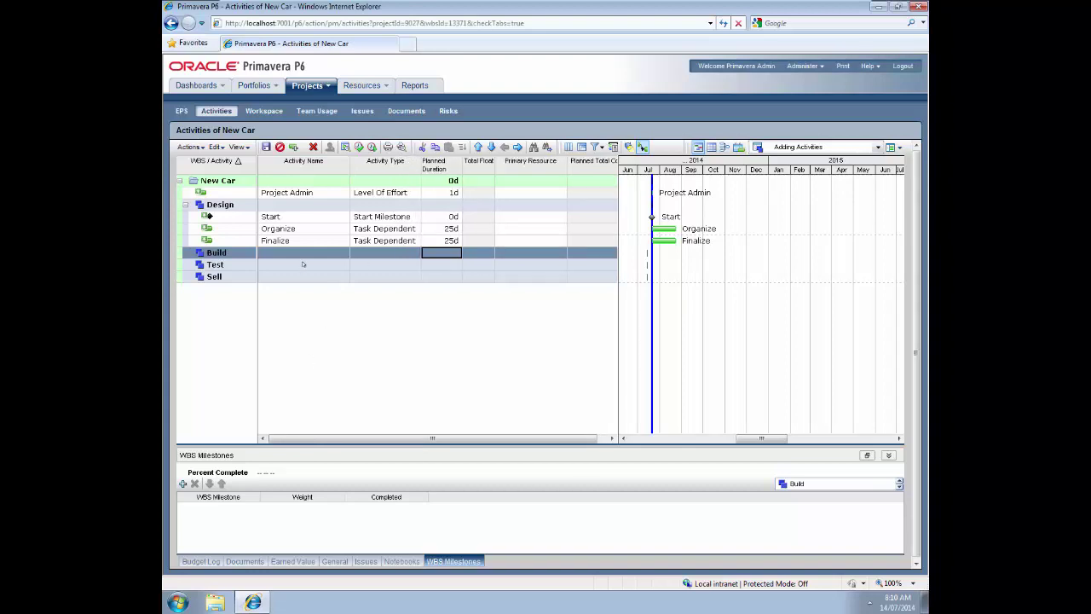
left_click_drag(353, 166, 319, 183)
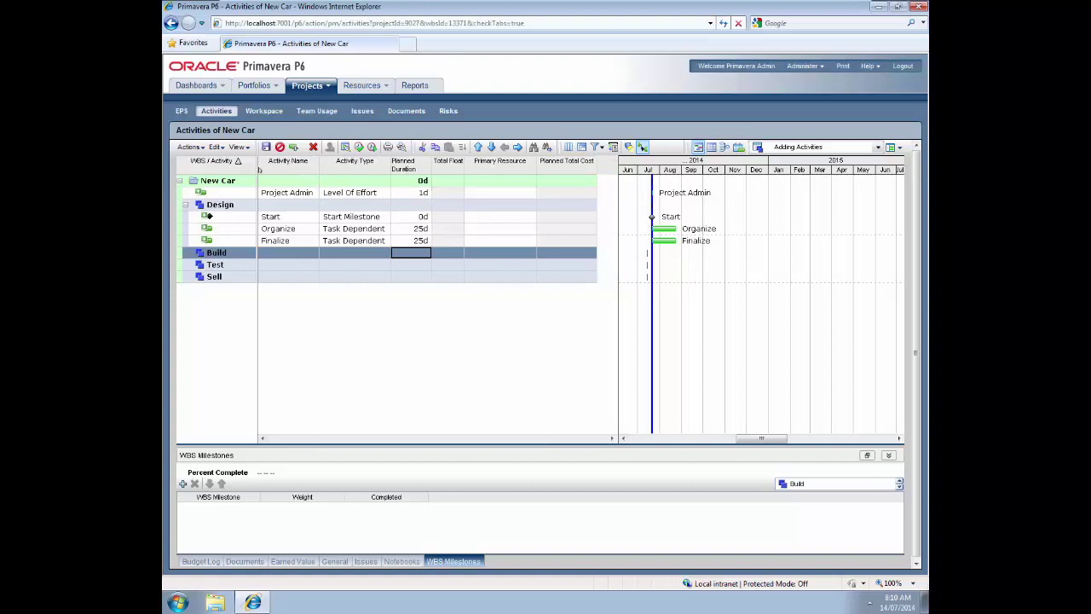
- Narrow the WBS / Activity column slightly and save the project's new activities
left_click_drag(259, 169, 248, 169)
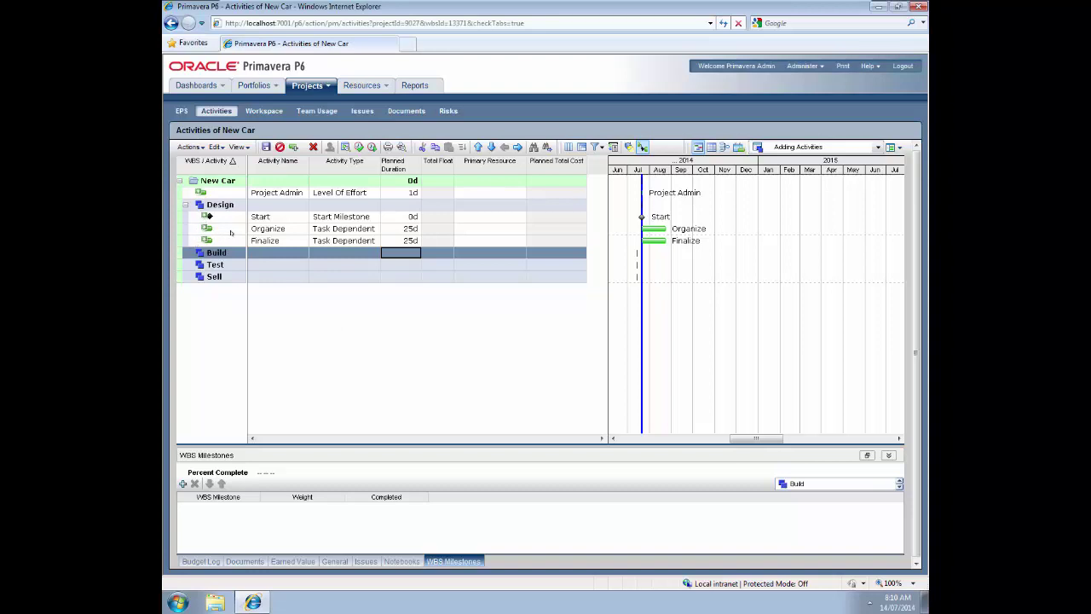
left_click(266, 146)
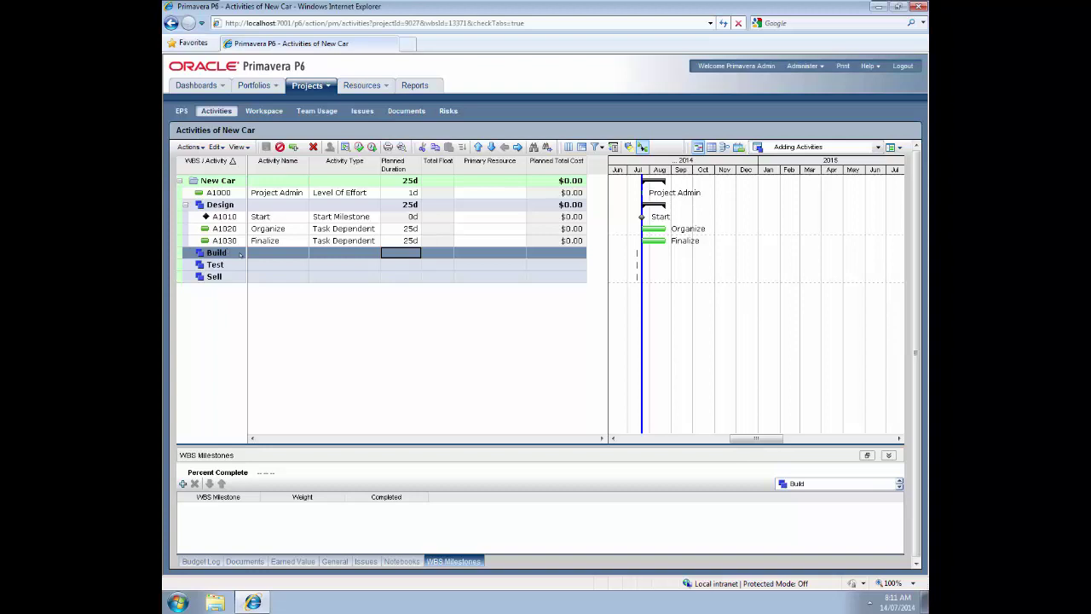
- Copy the Organize and Finalize activities from the Design WBS into the Build WBS
left_click(231, 229)
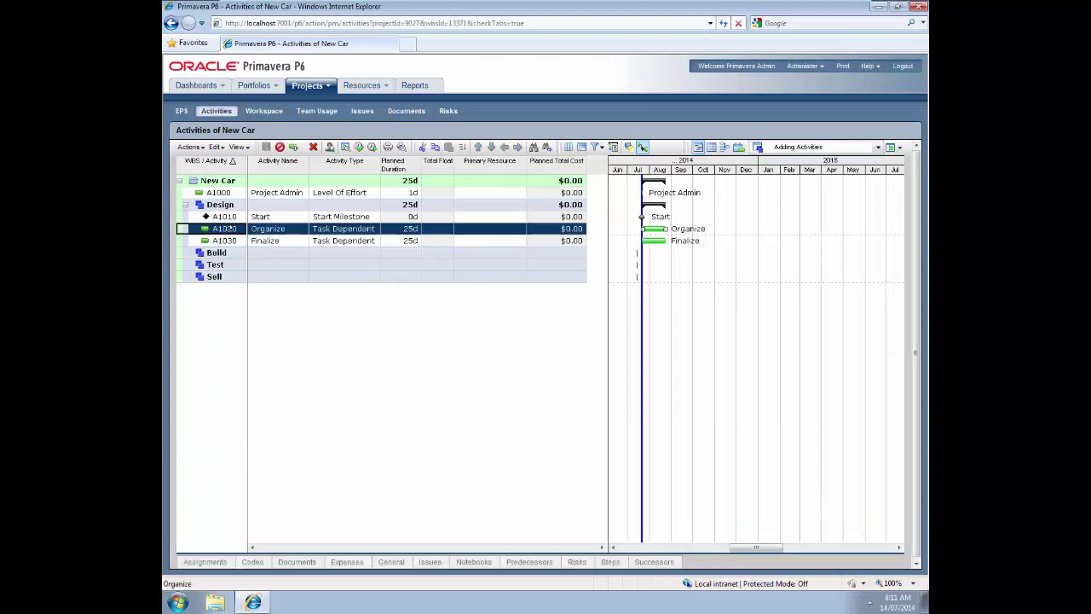
left_click(235, 240, "shift")
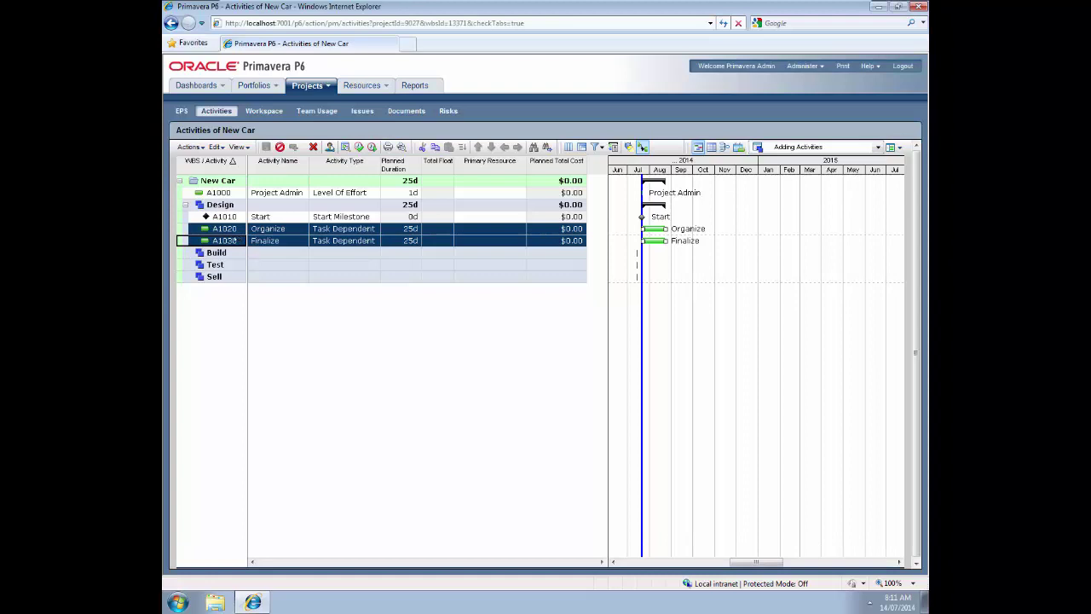
right_click(235, 241)
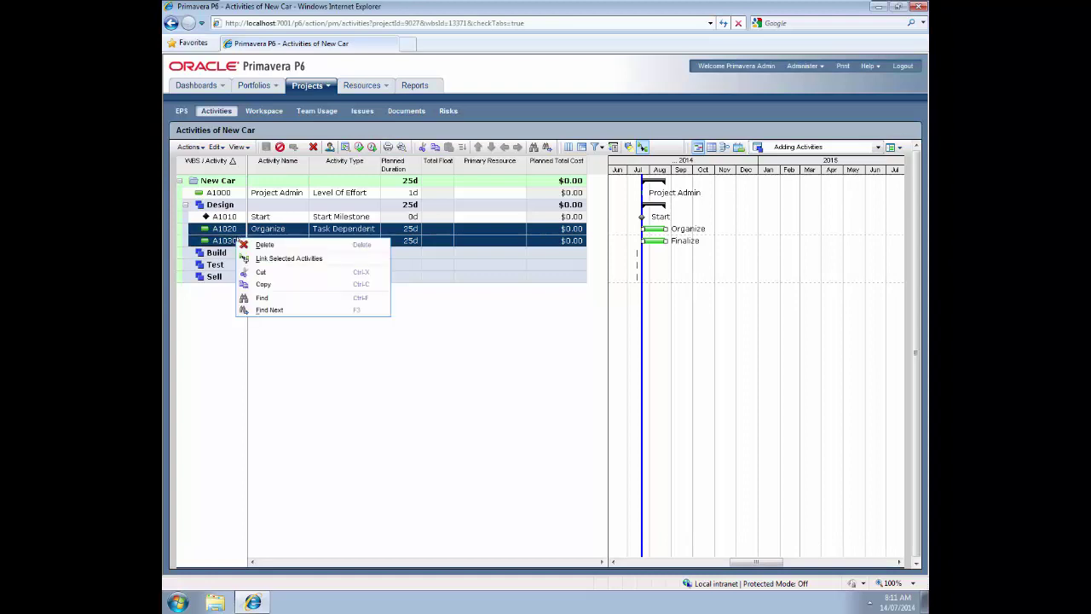
left_click(256, 284)
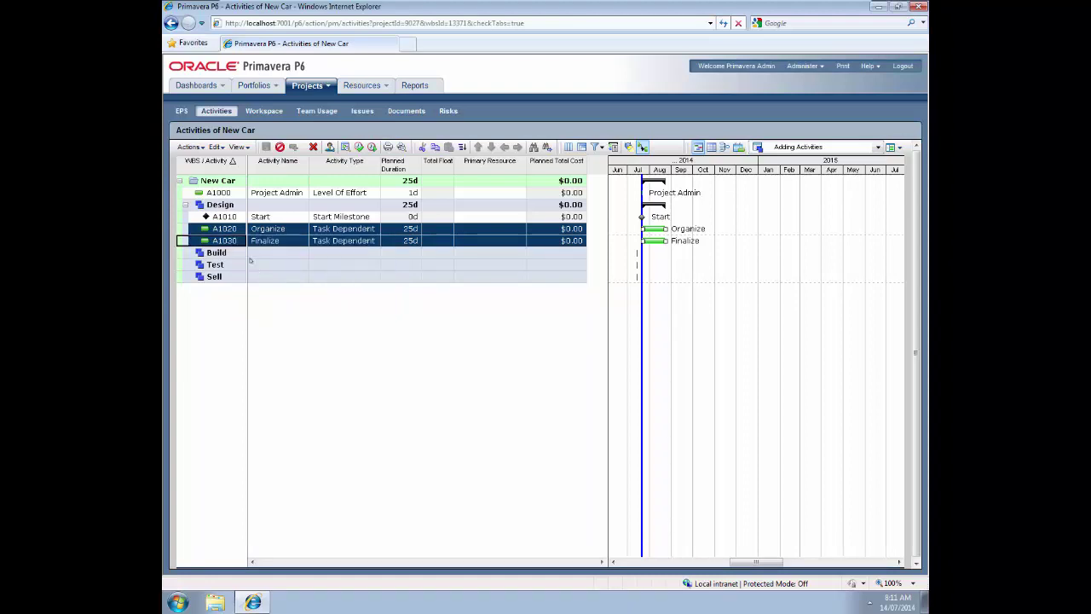
left_click(232, 252)
right_click(233, 253)
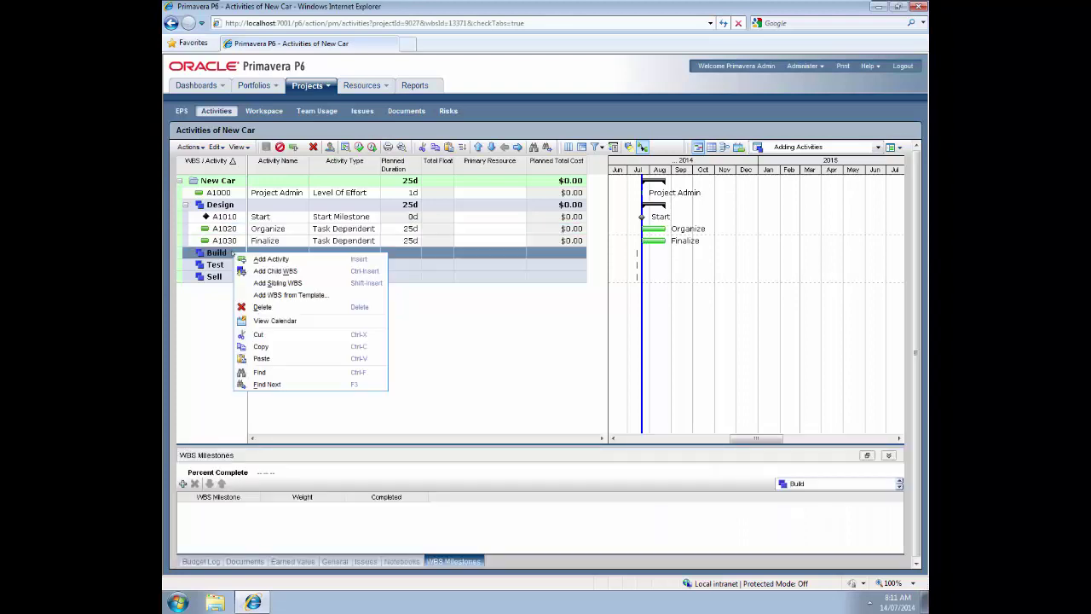
left_click(271, 359)
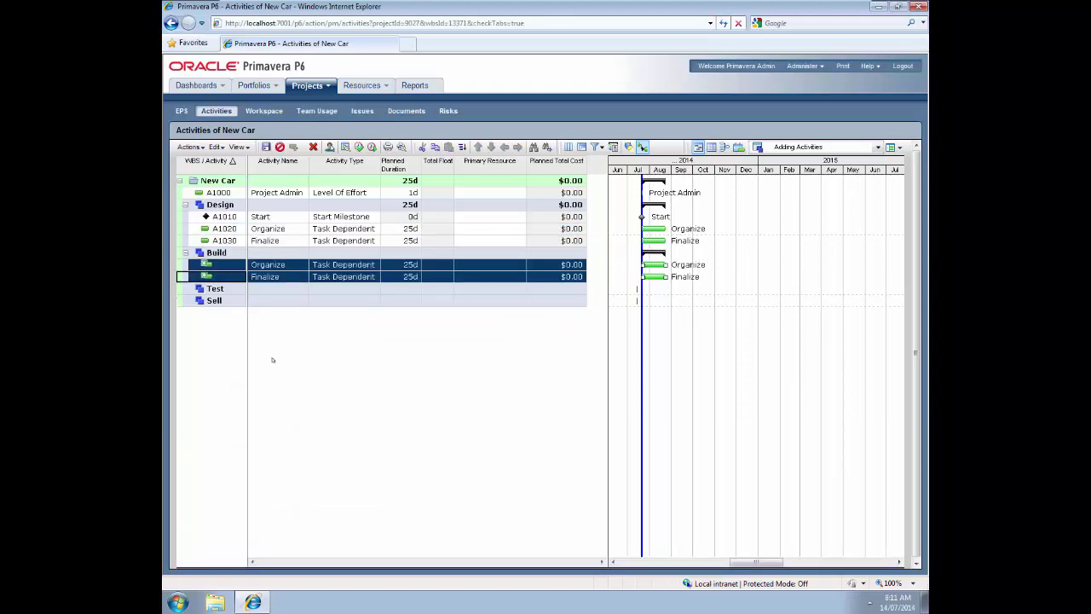
- Paste the copied Organize and Finalize activities into the Test and Sell WBS elements and save
left_click(227, 291)
right_click(228, 290)
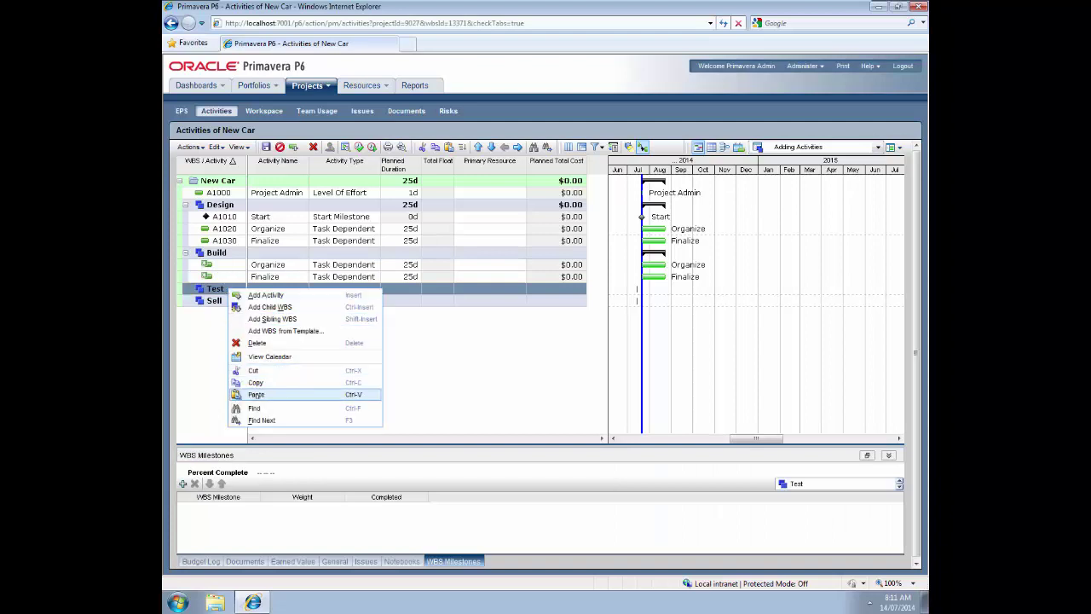
left_click(255, 394)
left_click(228, 324)
right_click(228, 324)
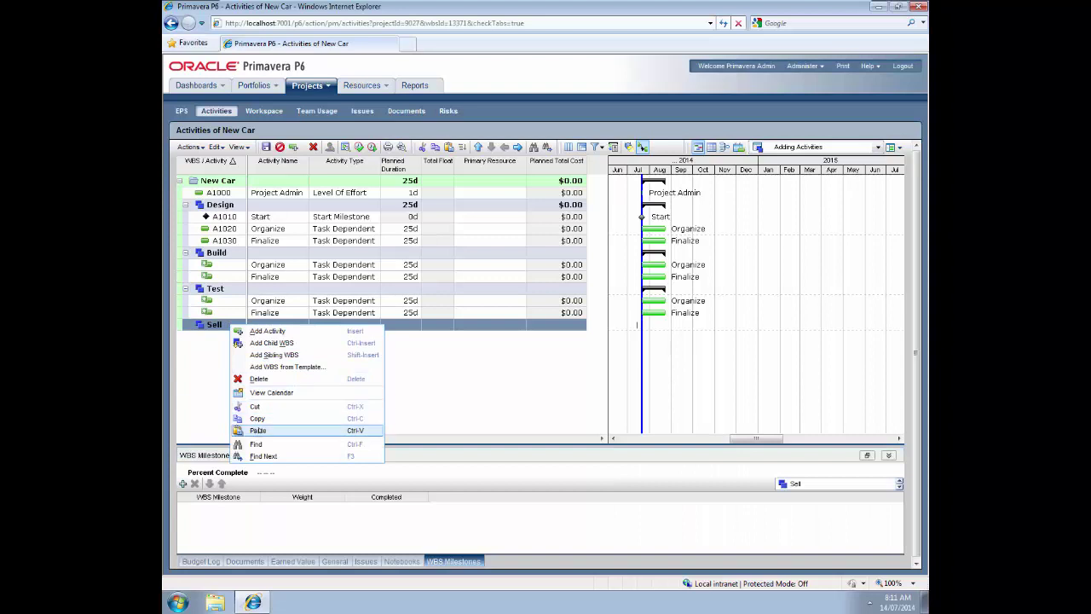
left_click(259, 430)
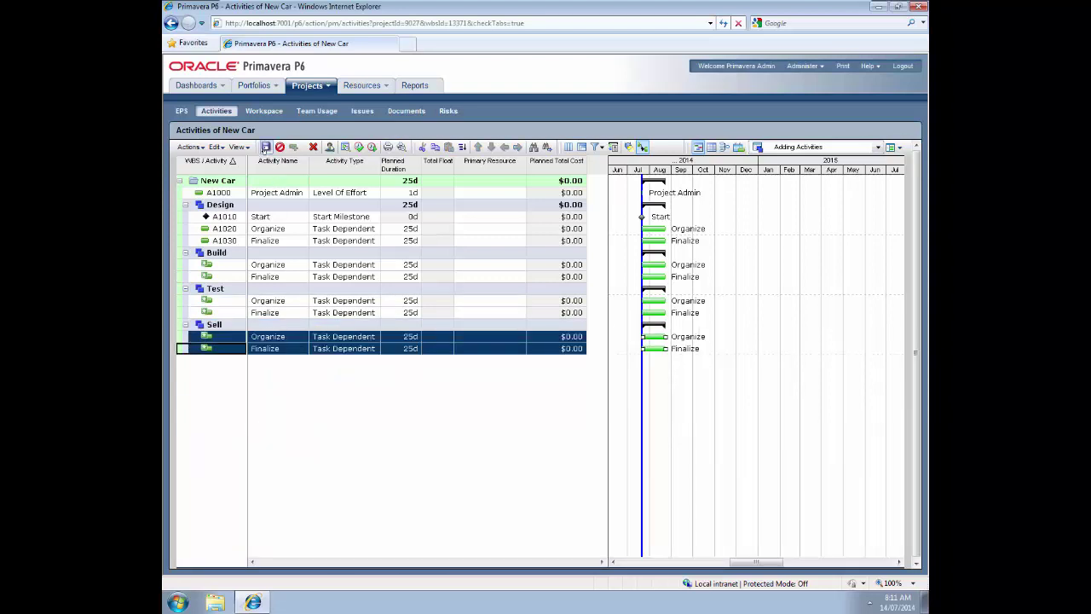
left_click(266, 146)
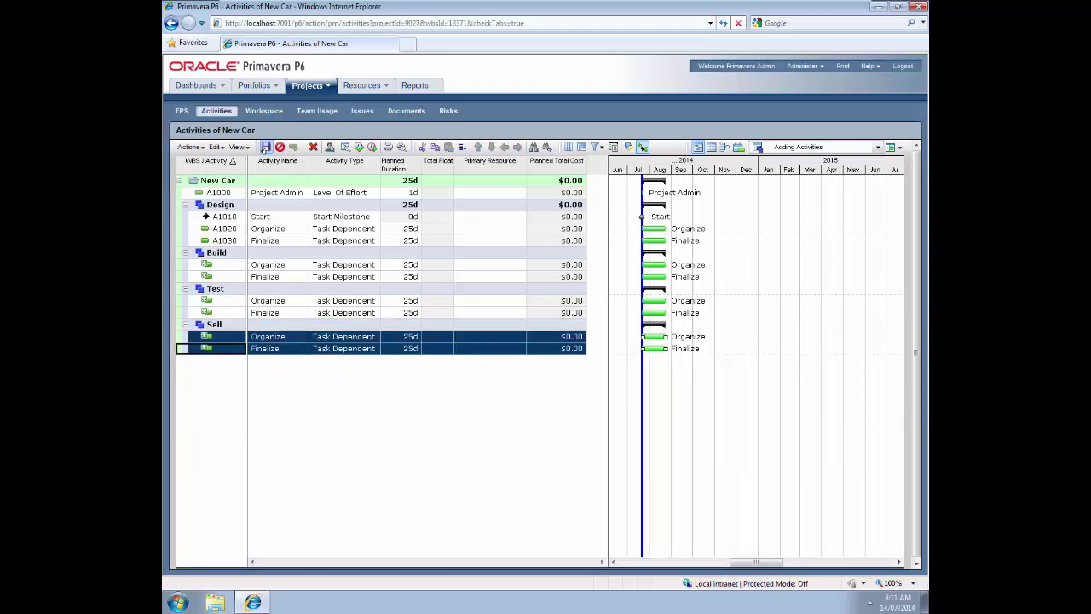
- Add an activity named Finish below Finalize in the Sell WBS
left_click(230, 349)
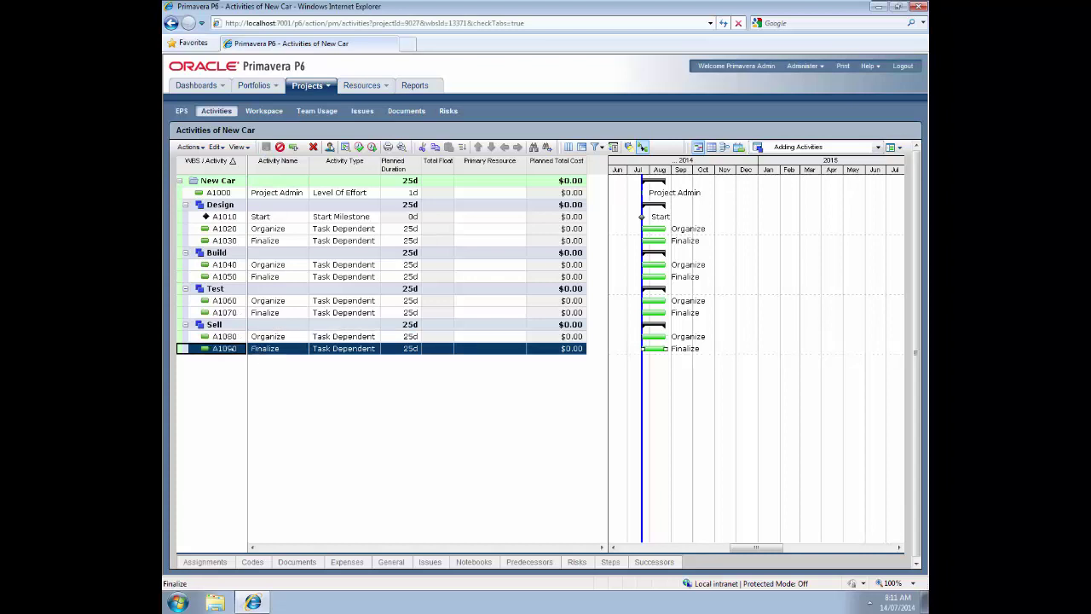
right_click(232, 349)
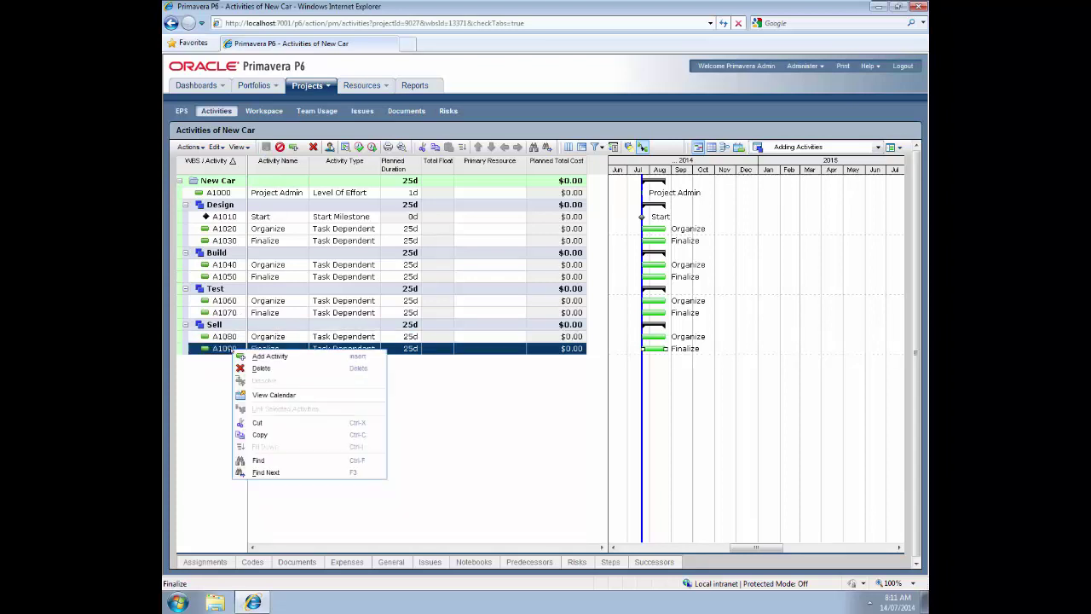
left_click(269, 357)
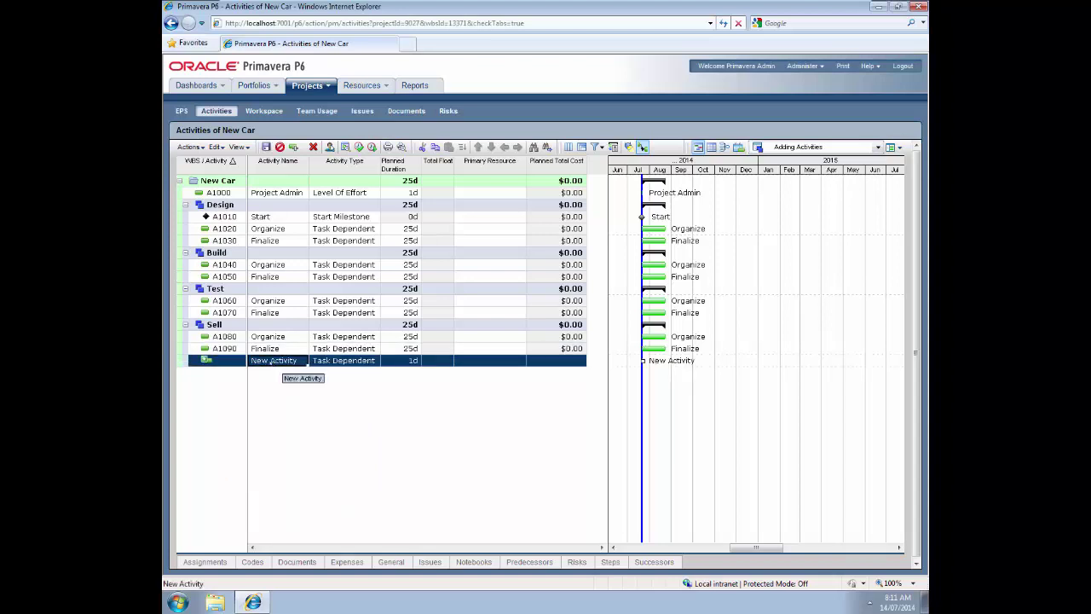
type("Finish")
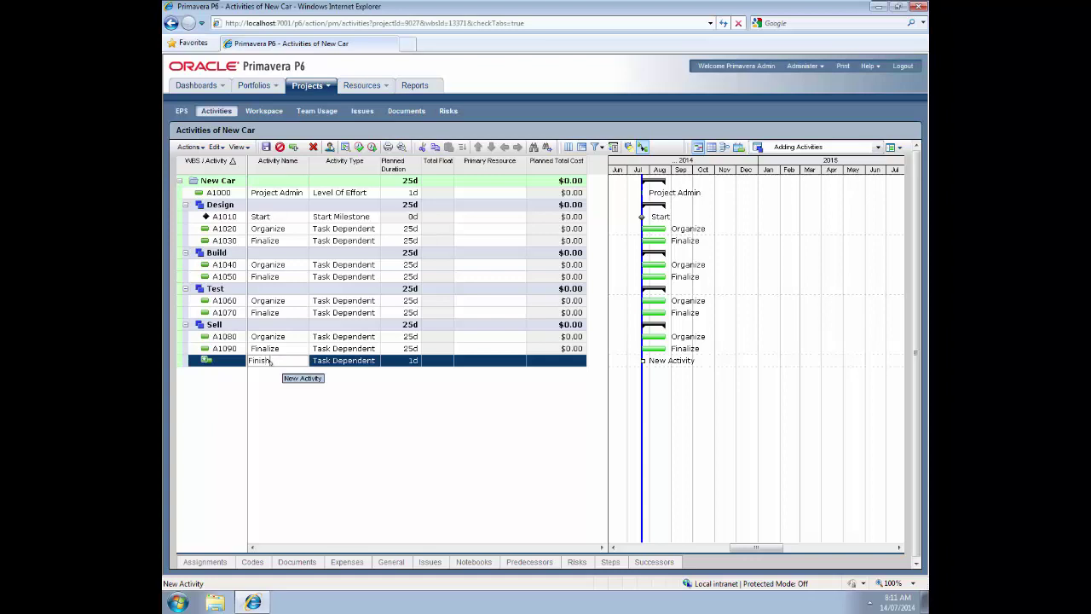
key("Return")
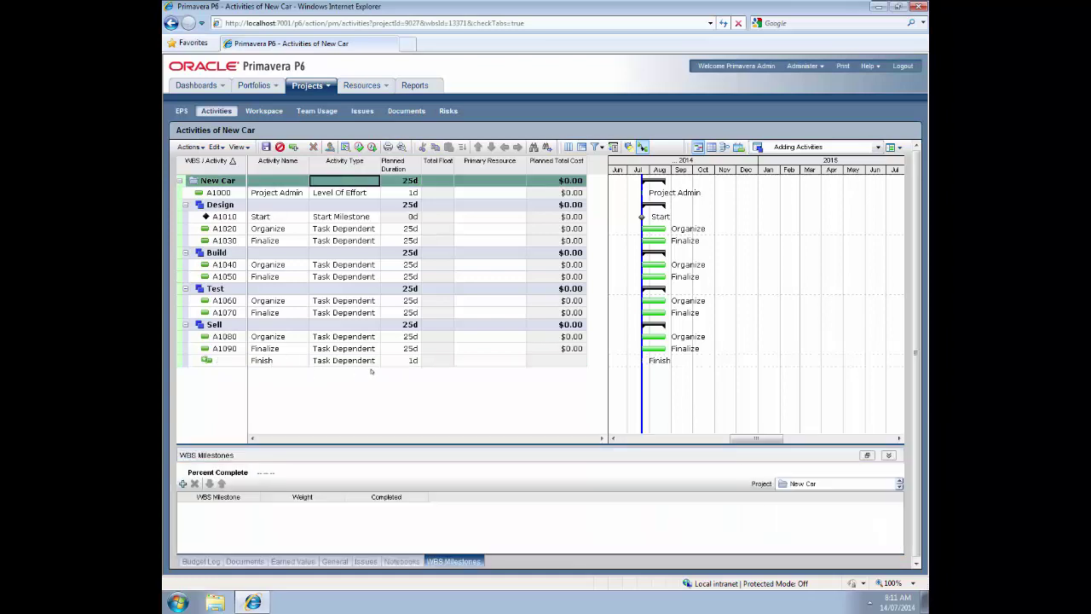
- Set the Finish activity's type to Finish Milestone and save
left_click(377, 360)
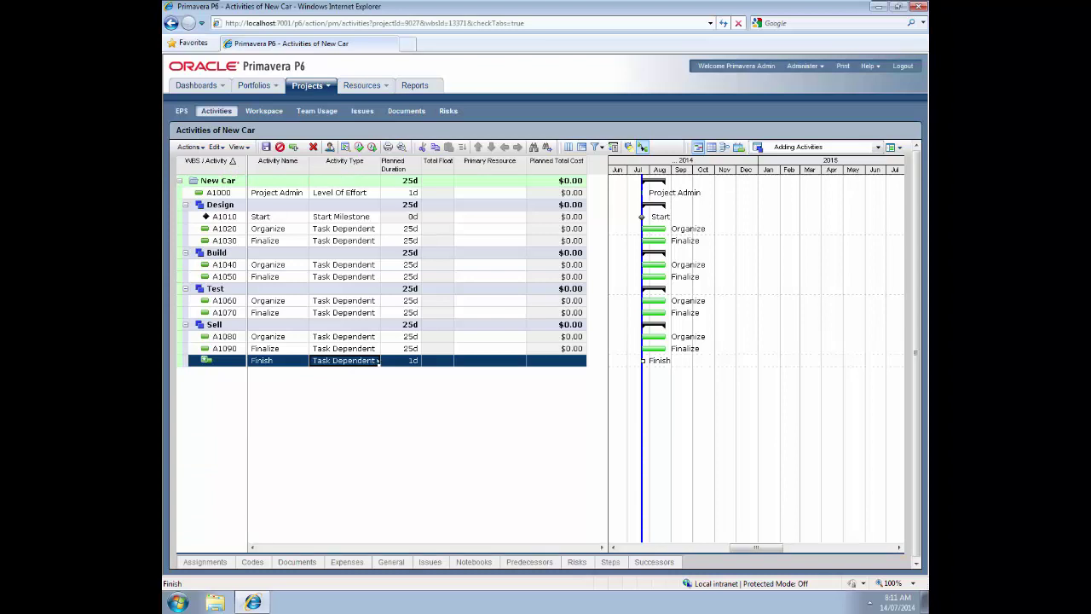
left_click(376, 360)
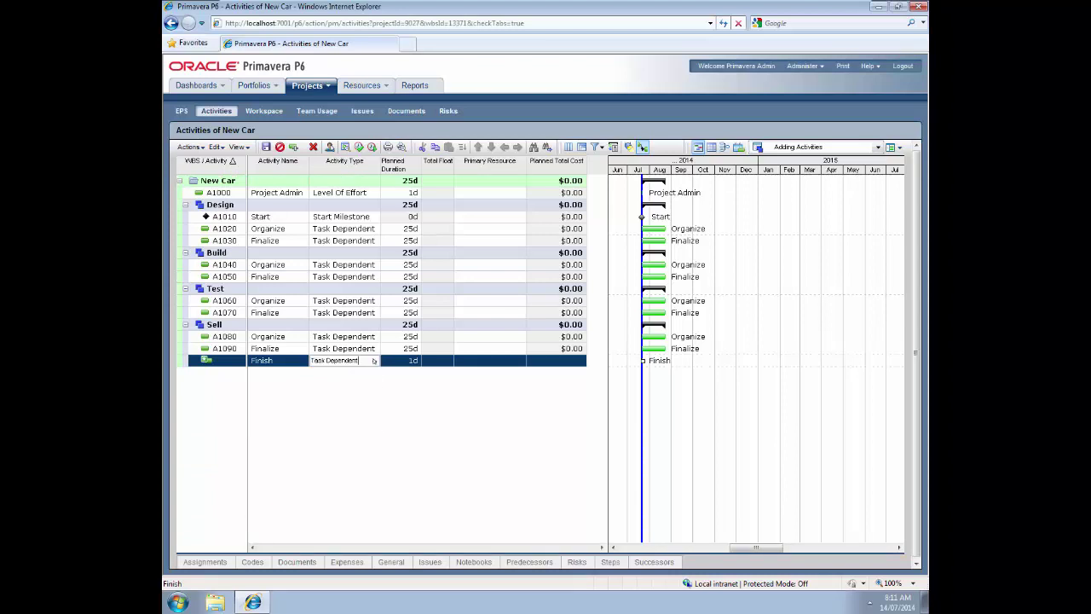
left_click(374, 361)
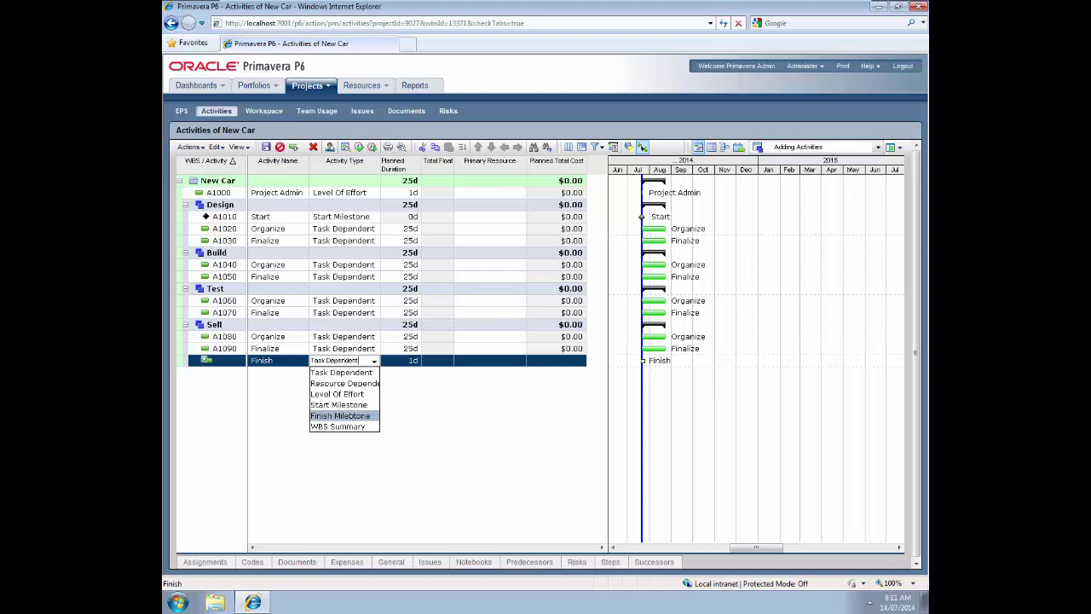
left_click(341, 415)
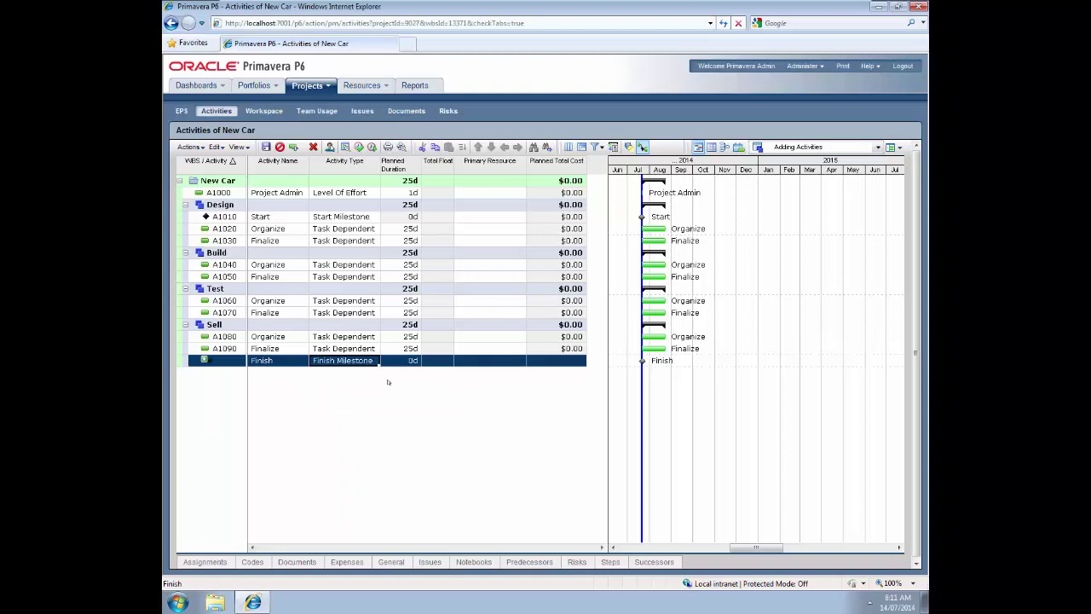
left_click(266, 147)
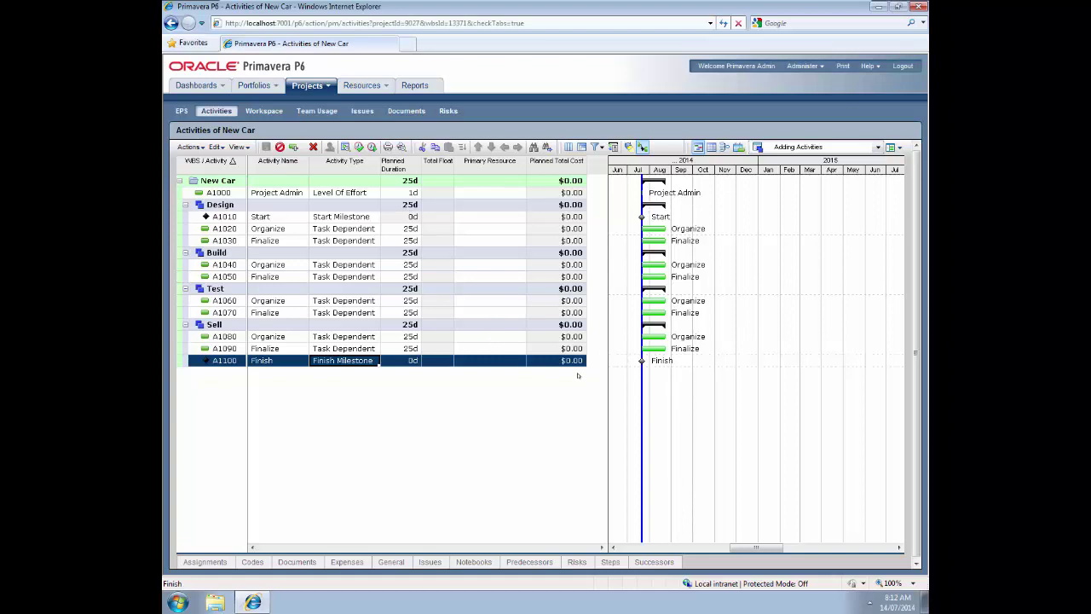
- View the successor details of the Start milestone and collapse them again
left_click(272, 218)
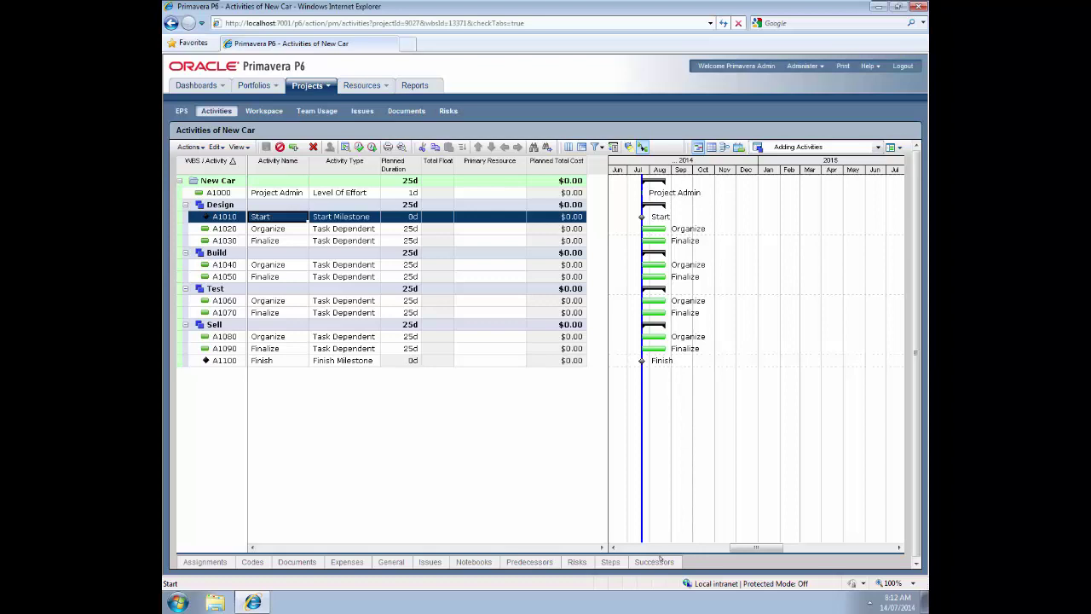
left_click(655, 563)
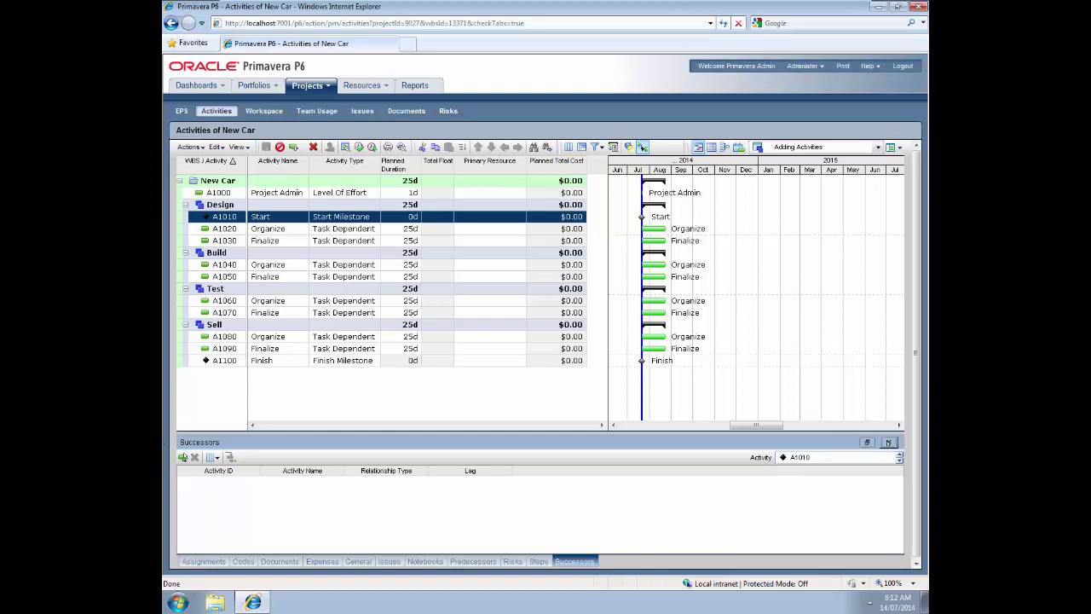
left_click(888, 442)
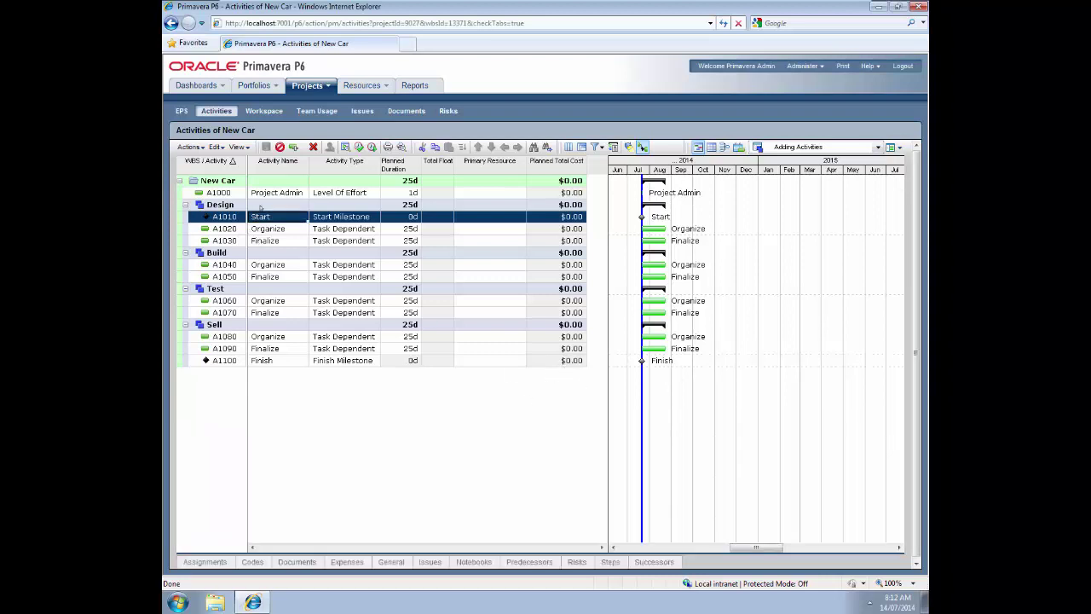
- Link all activities in sequence from the Start milestone through every Organize and Finalize activity to the Finish milestone
left_click(219, 229, "ctrl")
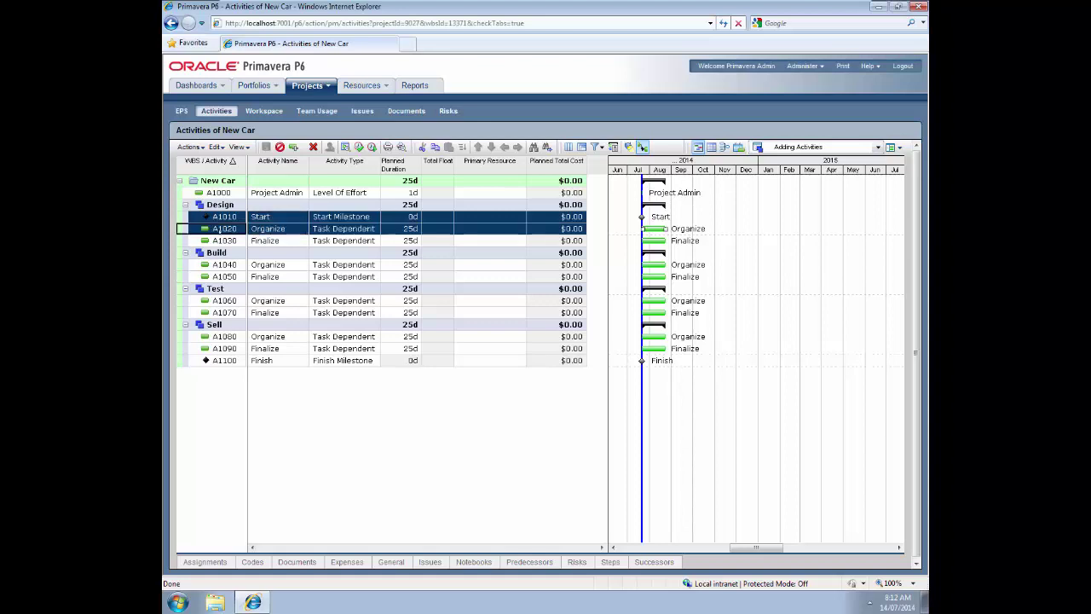
left_click(226, 241, "ctrl")
left_click(227, 266, "ctrl")
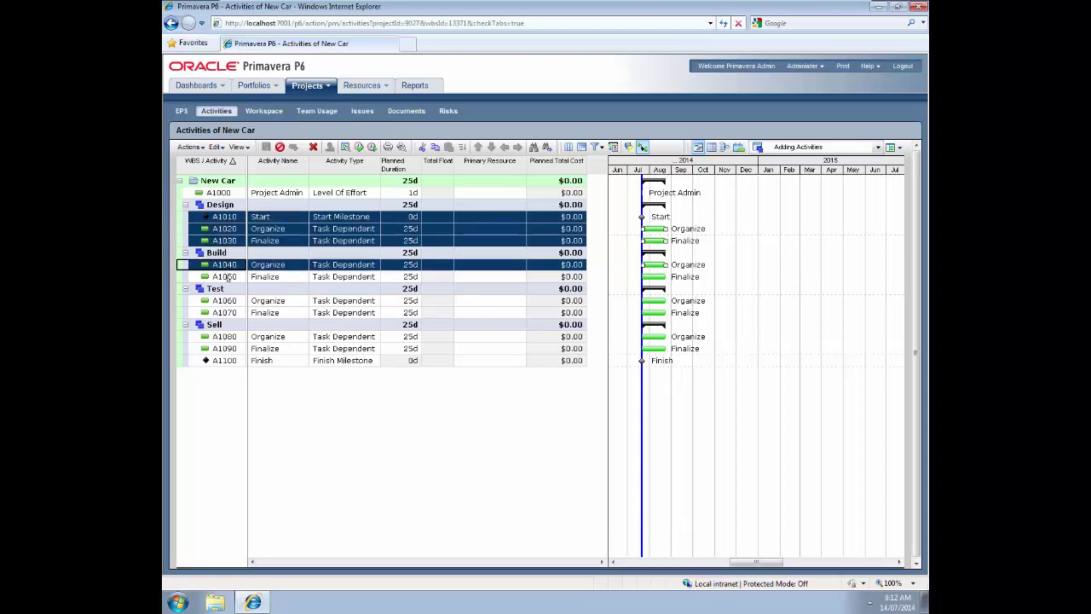
left_click(228, 277, "ctrl")
left_click(228, 302, "ctrl")
left_click(227, 312, "ctrl")
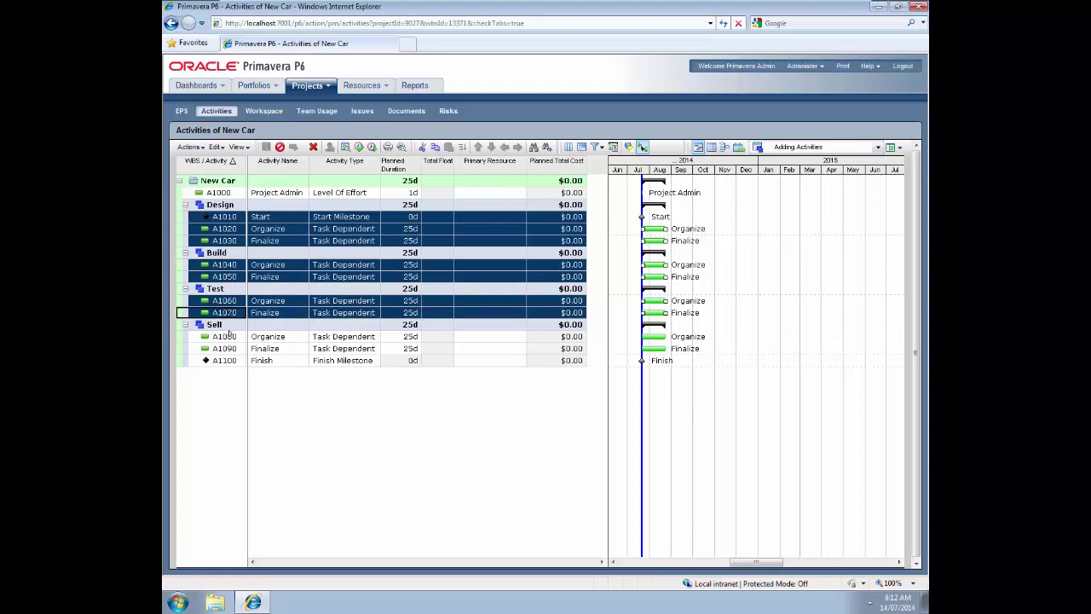
left_click(230, 336, "ctrl")
left_click(227, 350, "ctrl")
left_click(228, 361, "ctrl")
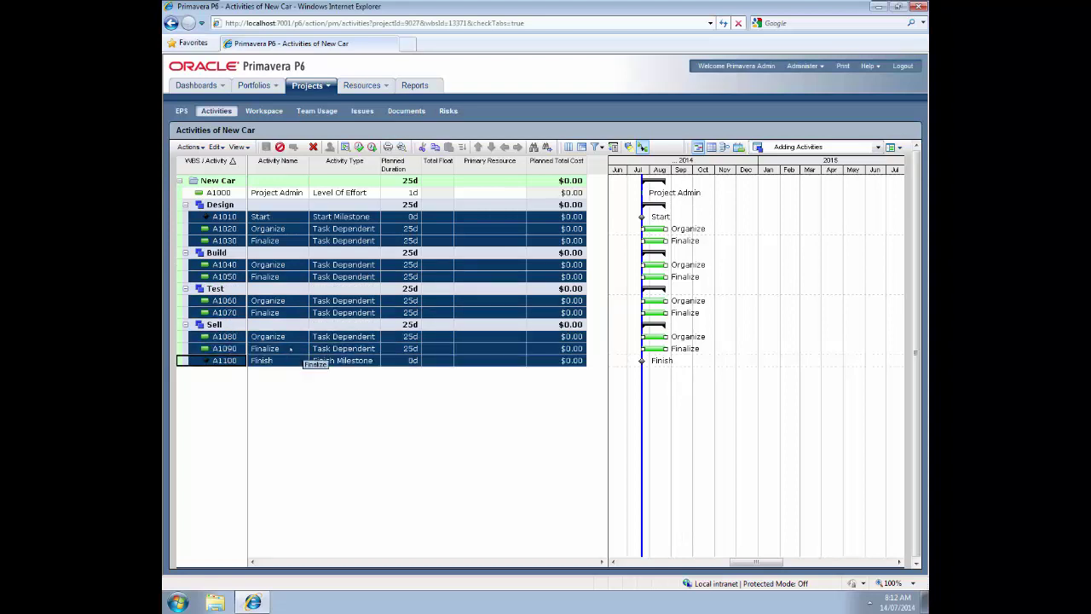
right_click(291, 349)
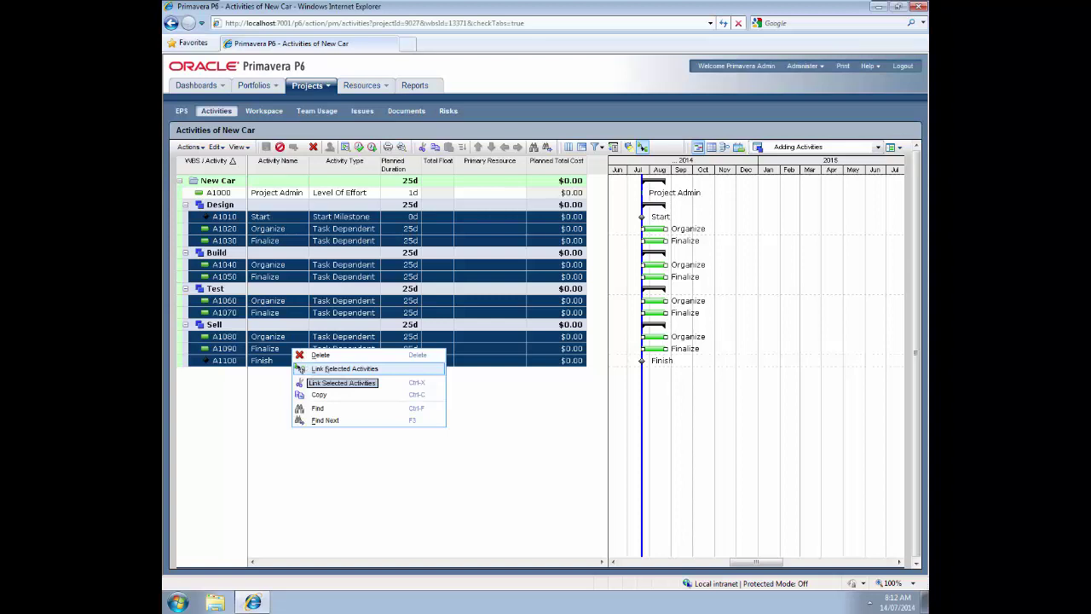
left_click(331, 369)
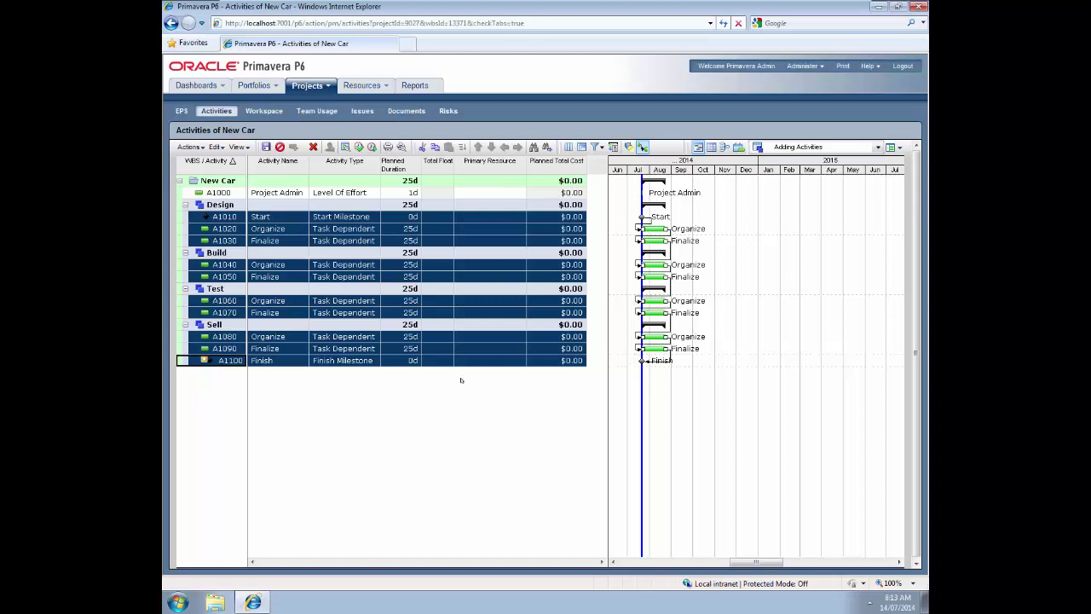
- Assign the Start milestone from the Design WBS as a predecessor of the Project Admin activity
left_click(271, 192)
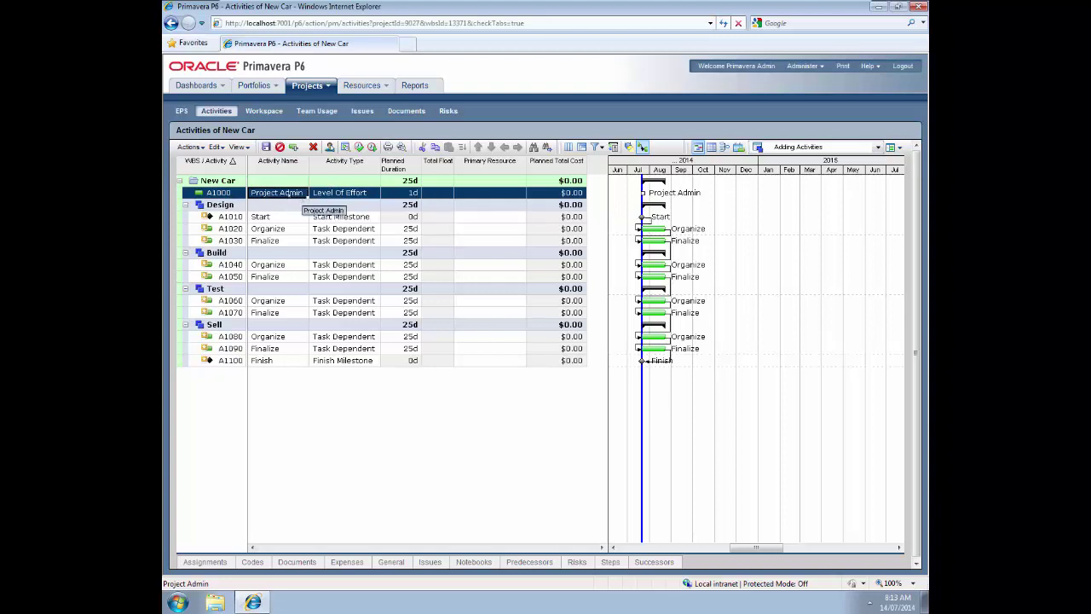
left_click(534, 563)
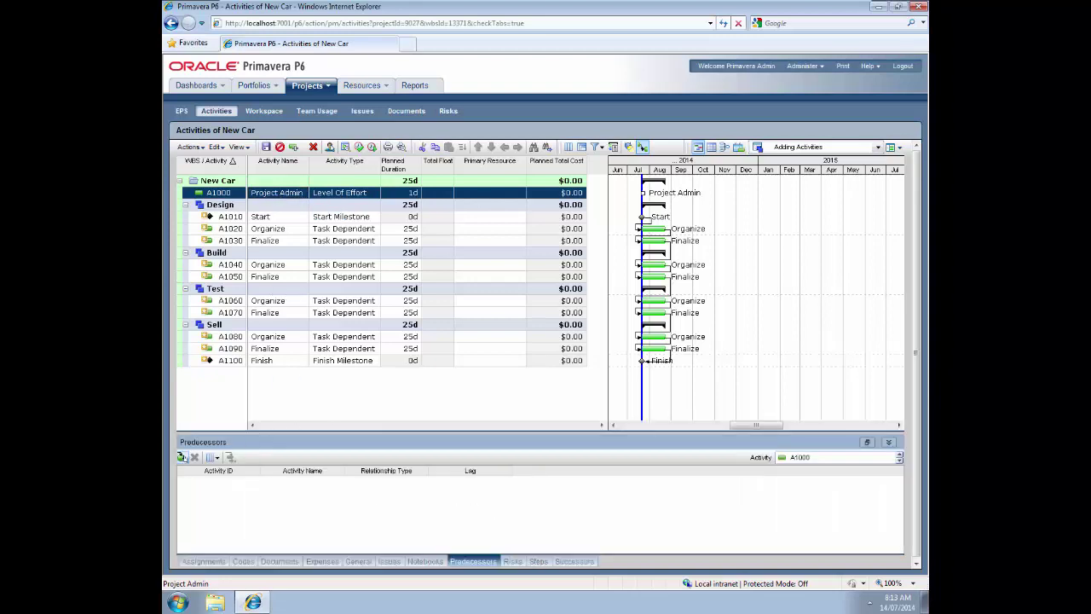
left_click(181, 457)
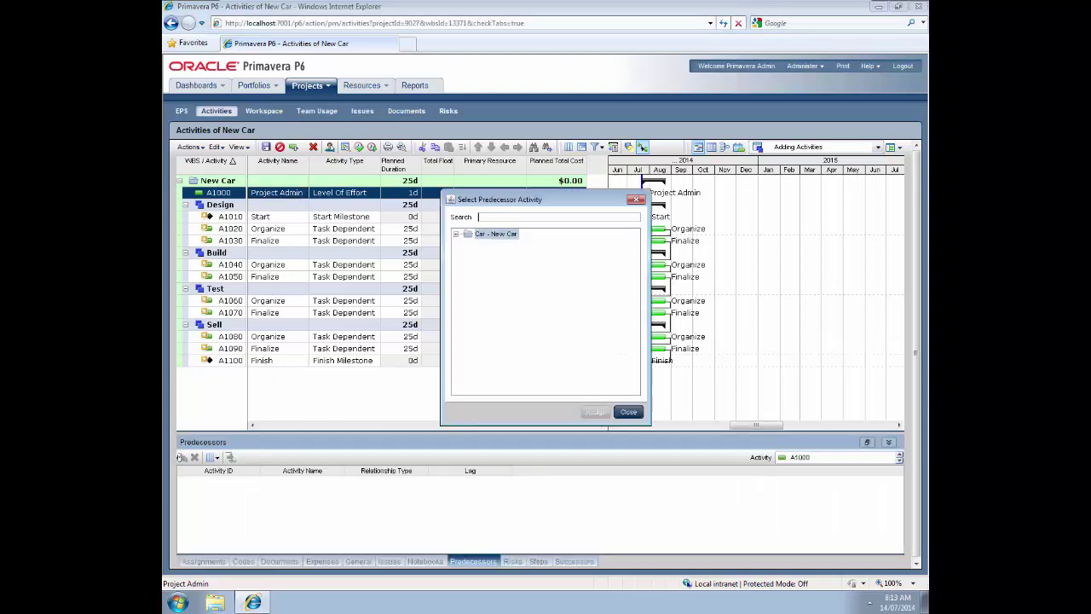
left_click(455, 234)
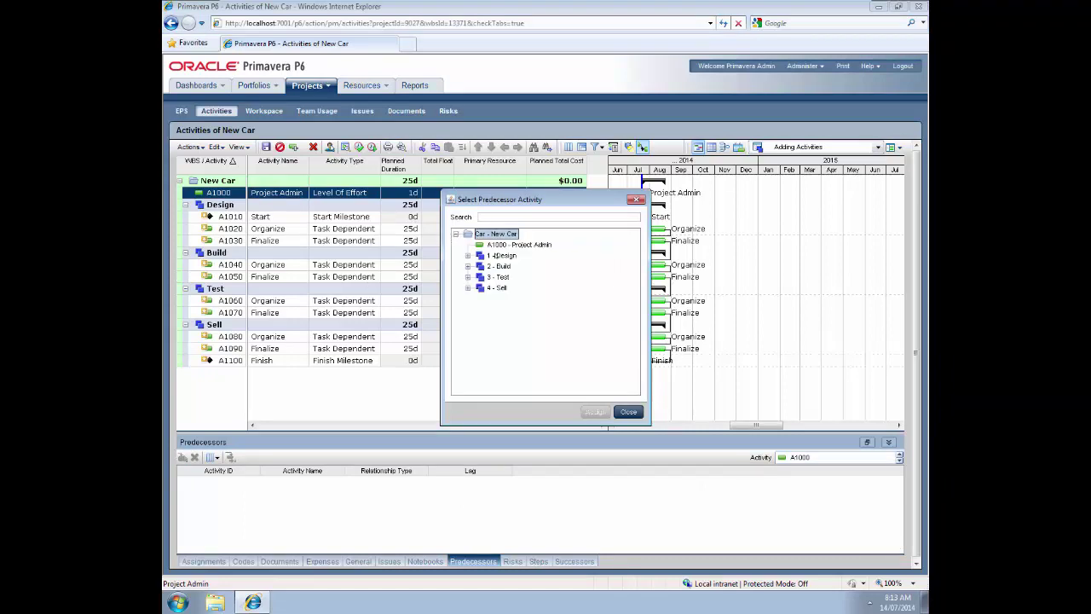
left_click(466, 256)
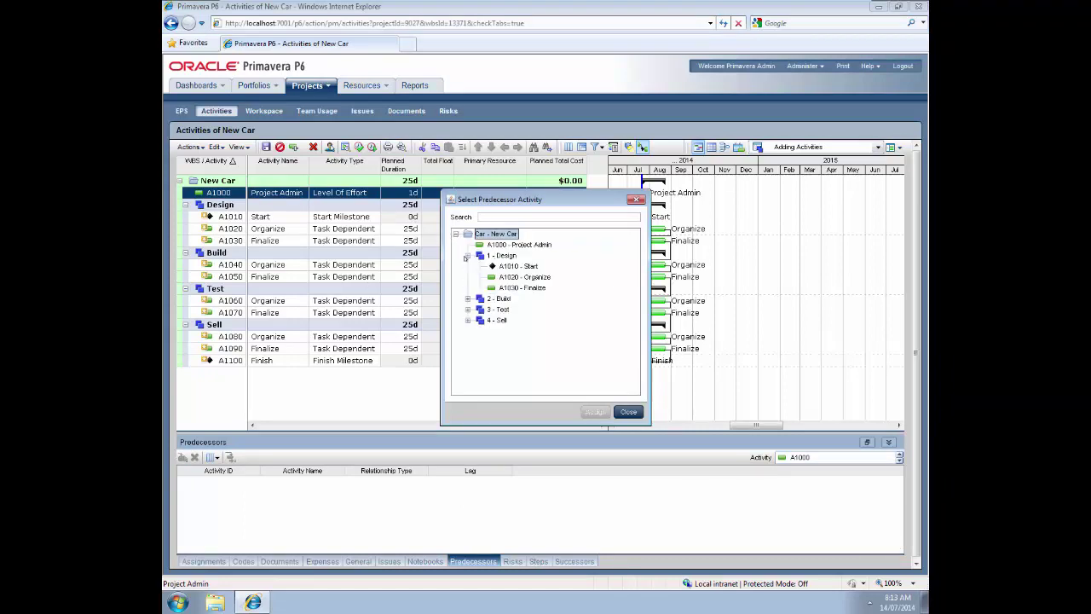
left_click(519, 266)
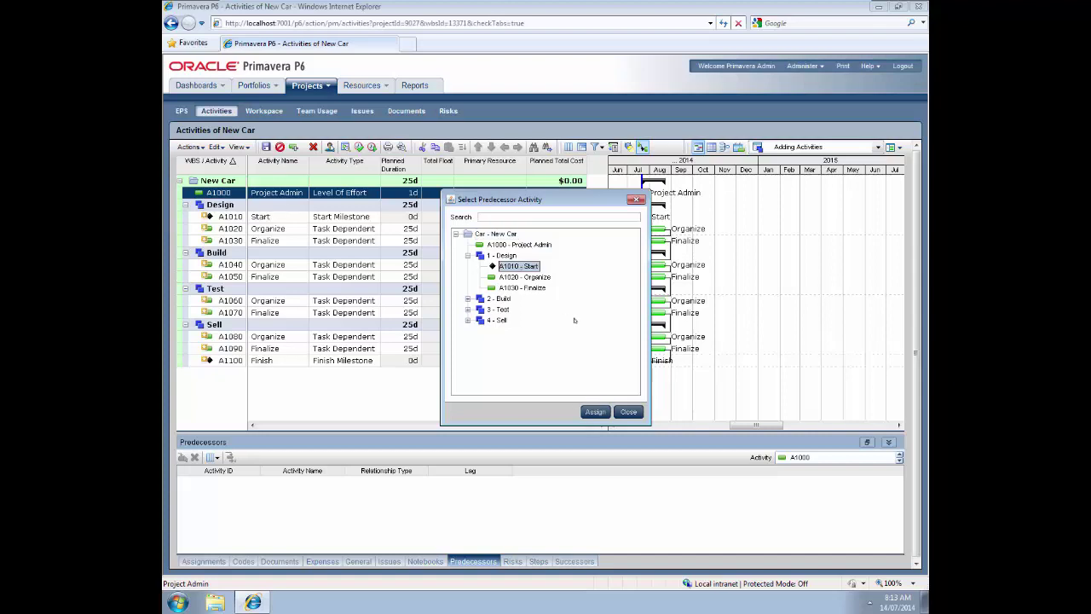
left_click(595, 411)
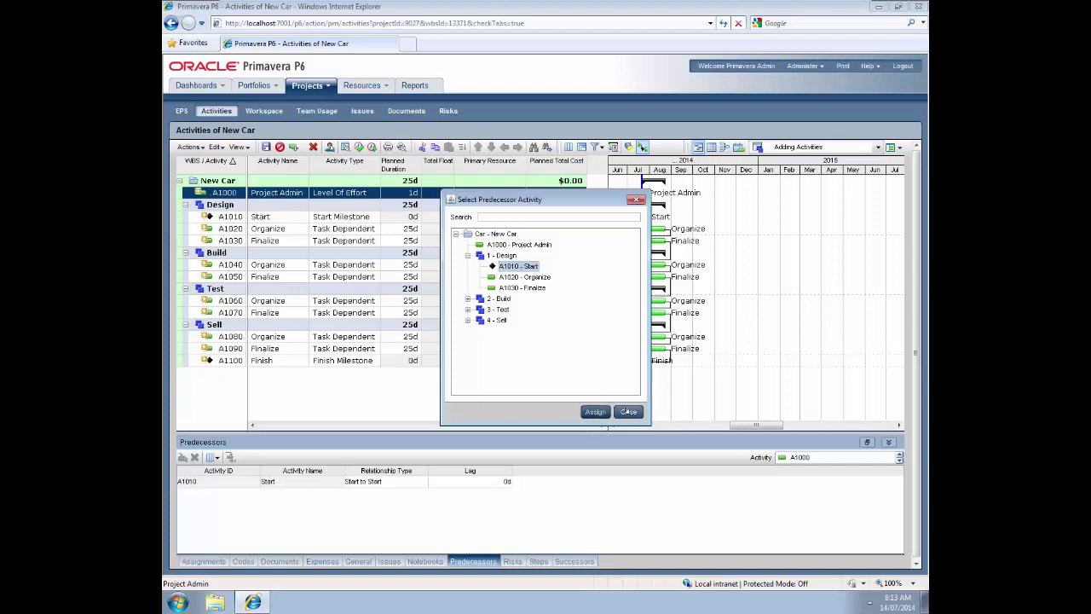
left_click(629, 411)
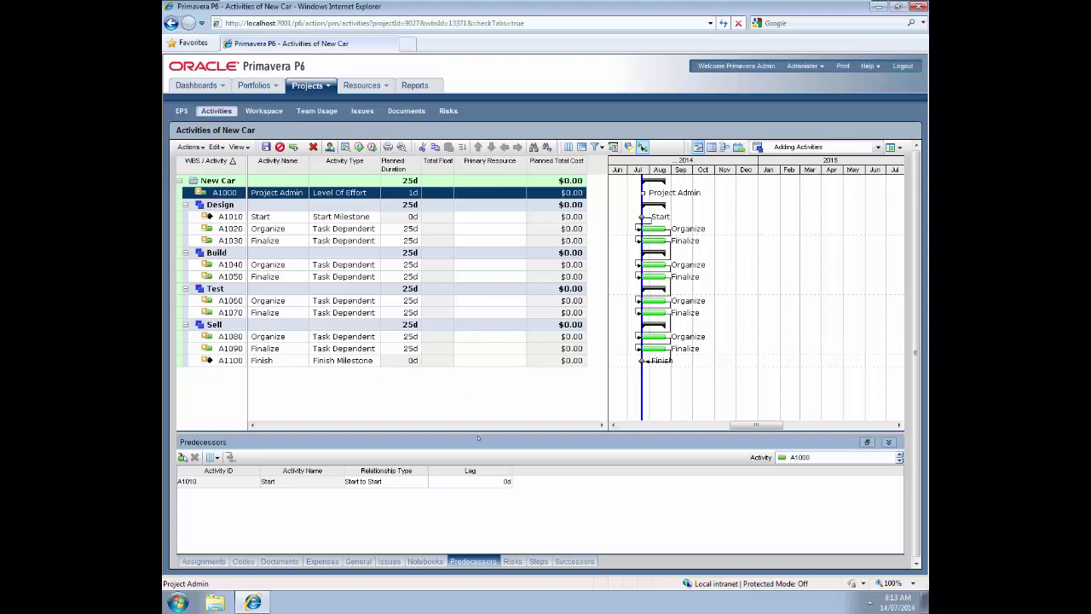
- Assign the Finish milestone from the Sell WBS as a successor of the Project Admin activity
left_click(576, 562)
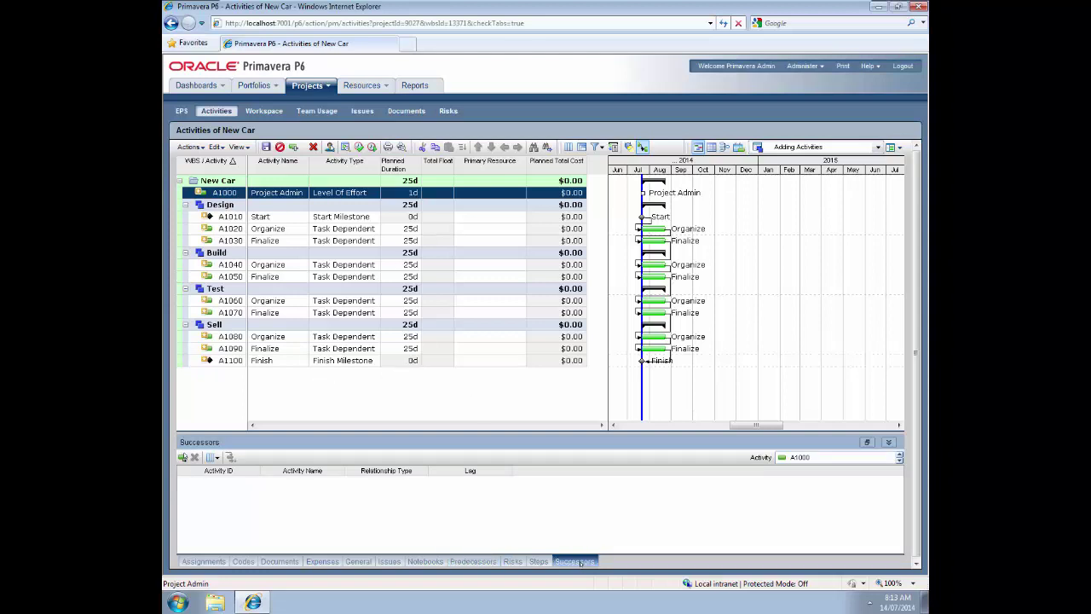
left_click(182, 458)
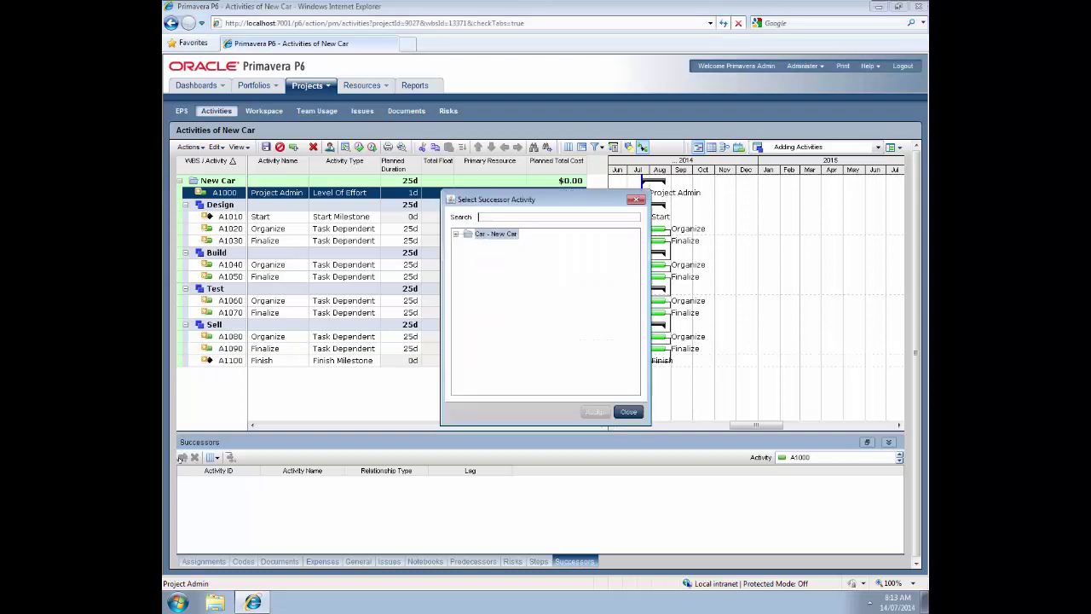
left_click(454, 234)
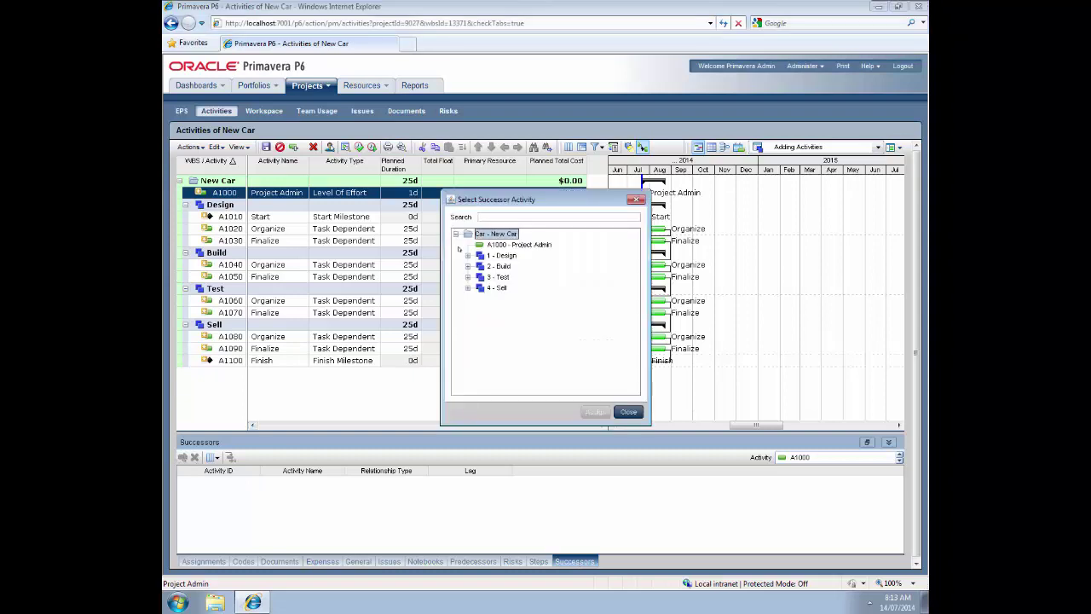
left_click(469, 288)
left_click(503, 320)
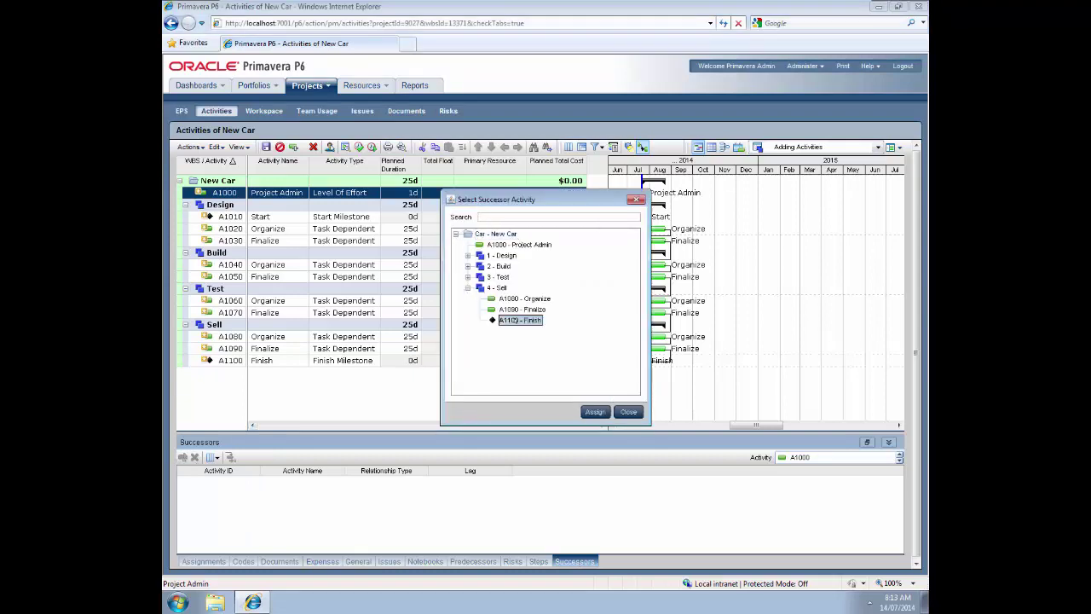
left_click(595, 413)
left_click(629, 412)
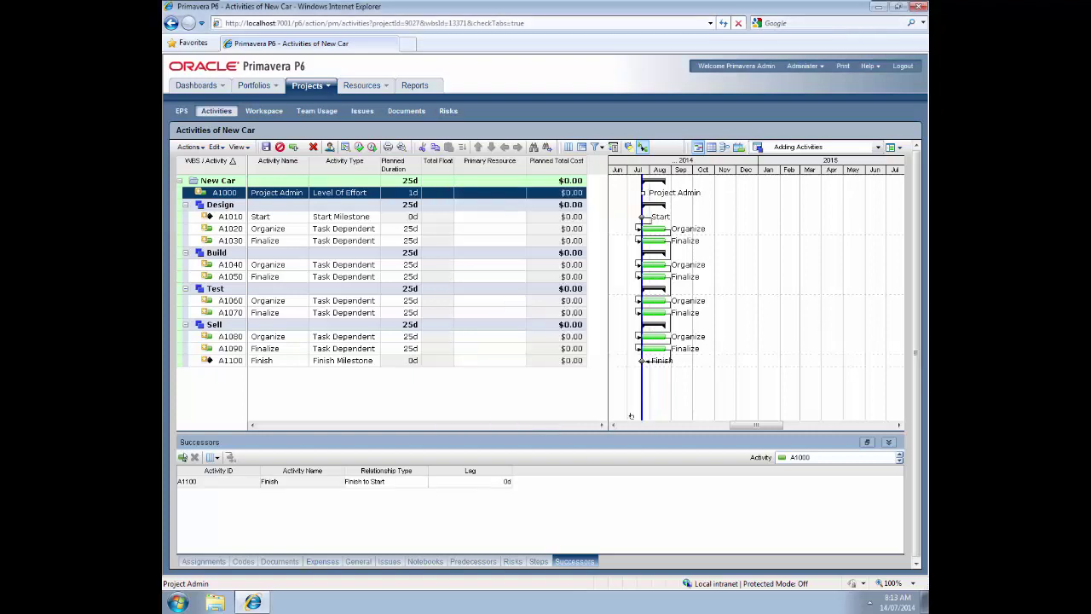
- Set the relationship type between Project Admin and its Finish successor to Finish to Finish and save
left_click(410, 483)
left_click(422, 482)
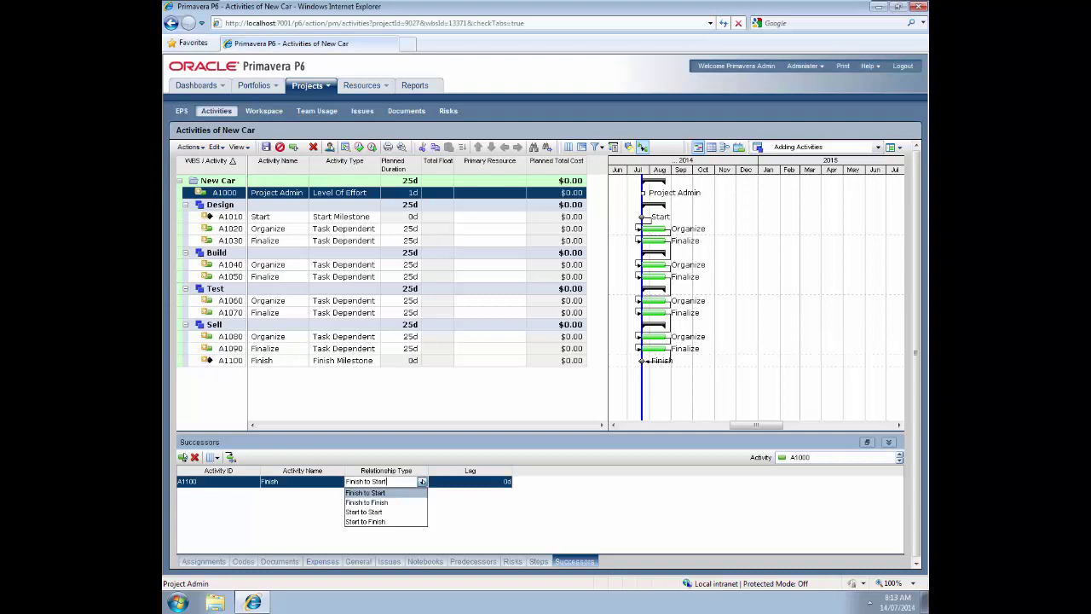
left_click(381, 501)
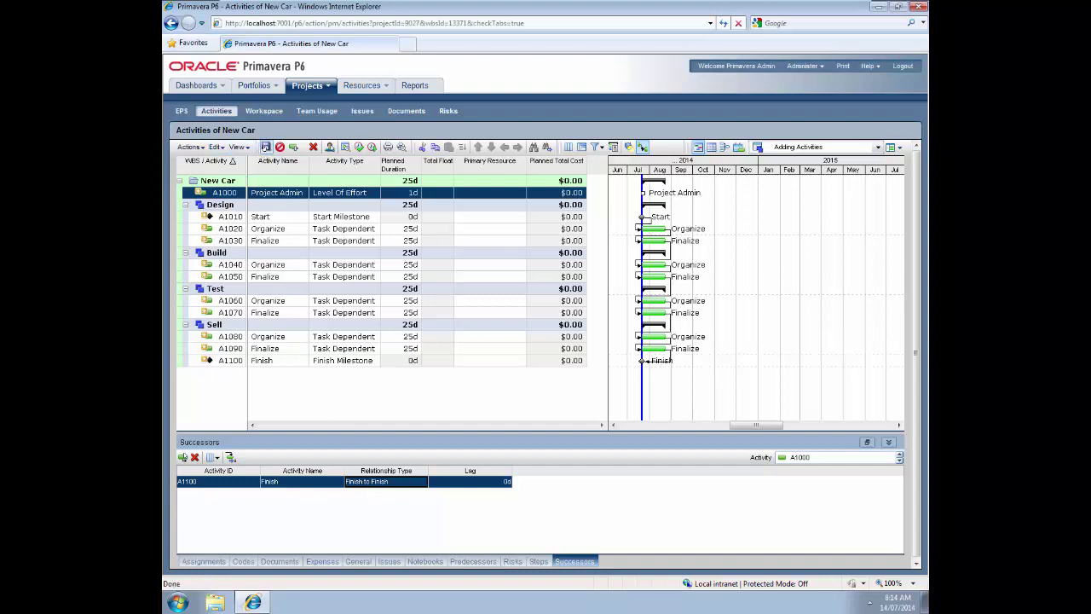
left_click(266, 146)
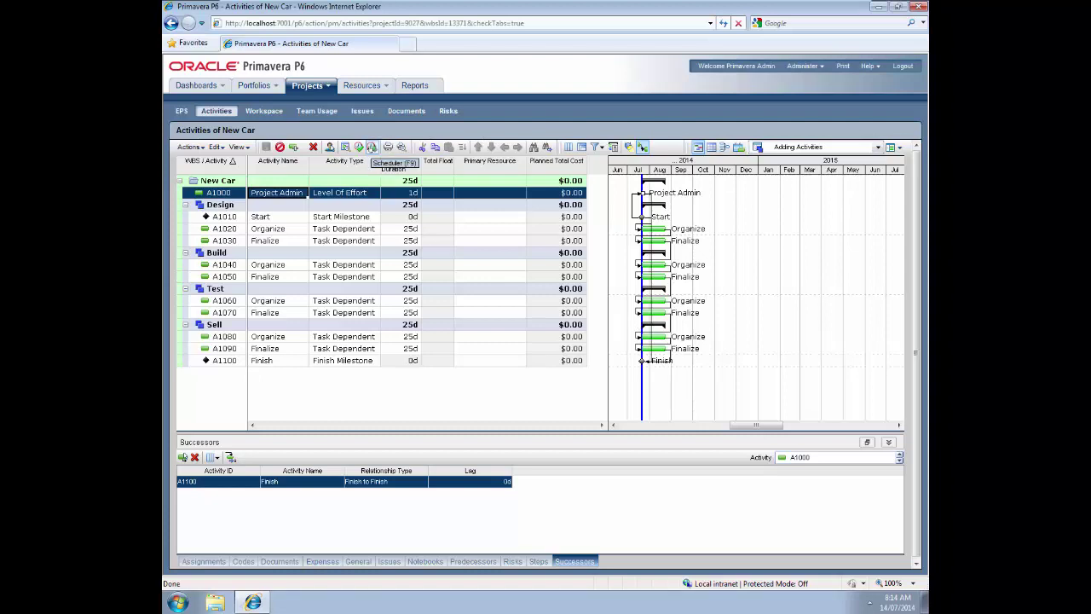
- Schedule the project with the data date 21-Jul-14 and review the activity links in the Gantt chart
left_click(372, 147)
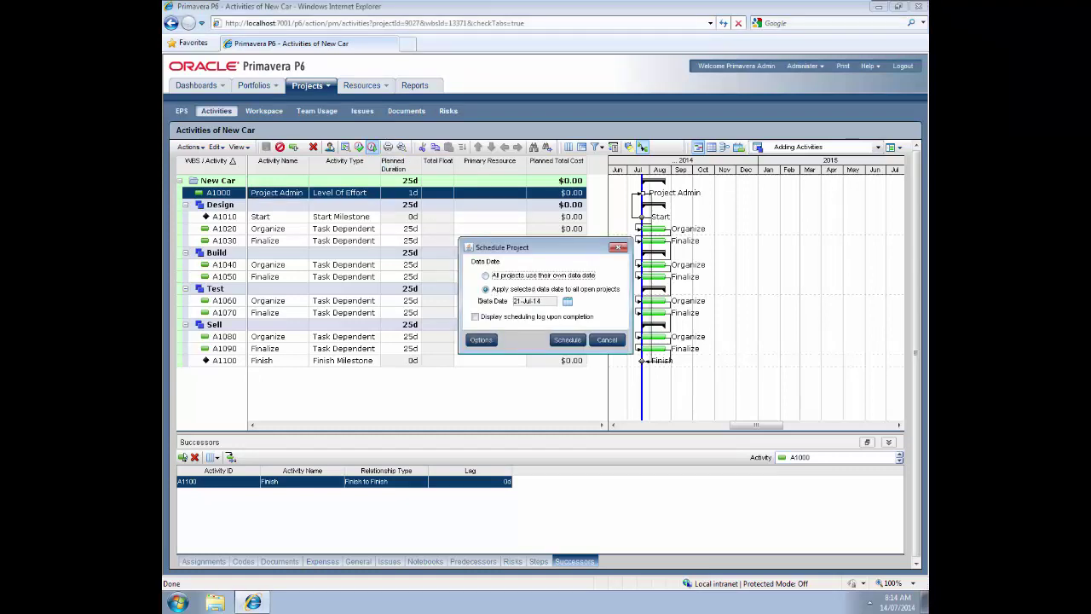
left_click(566, 340)
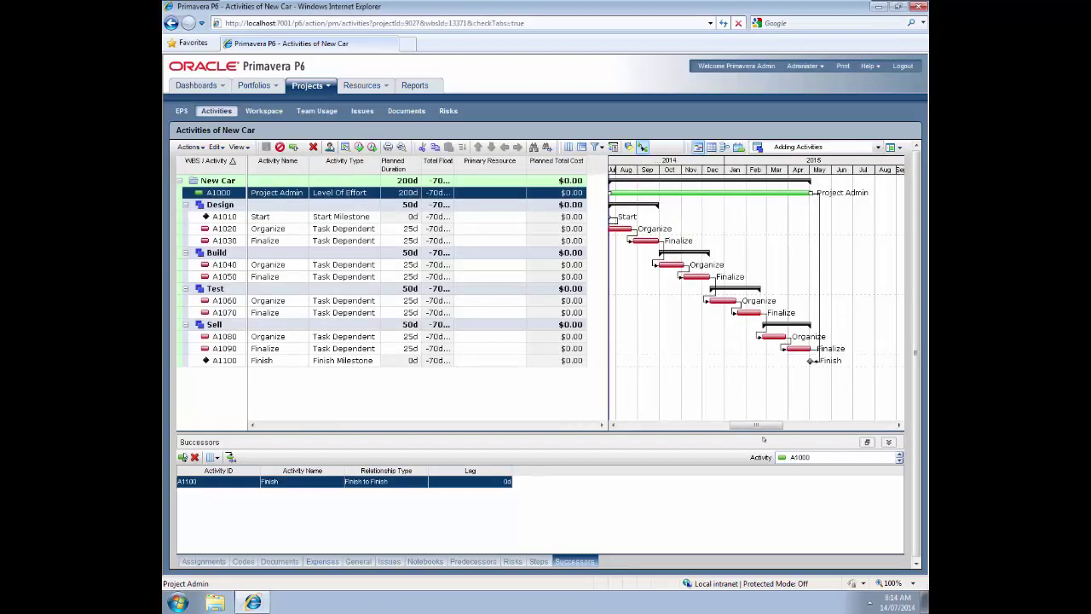
left_click_drag(763, 425, 734, 424)
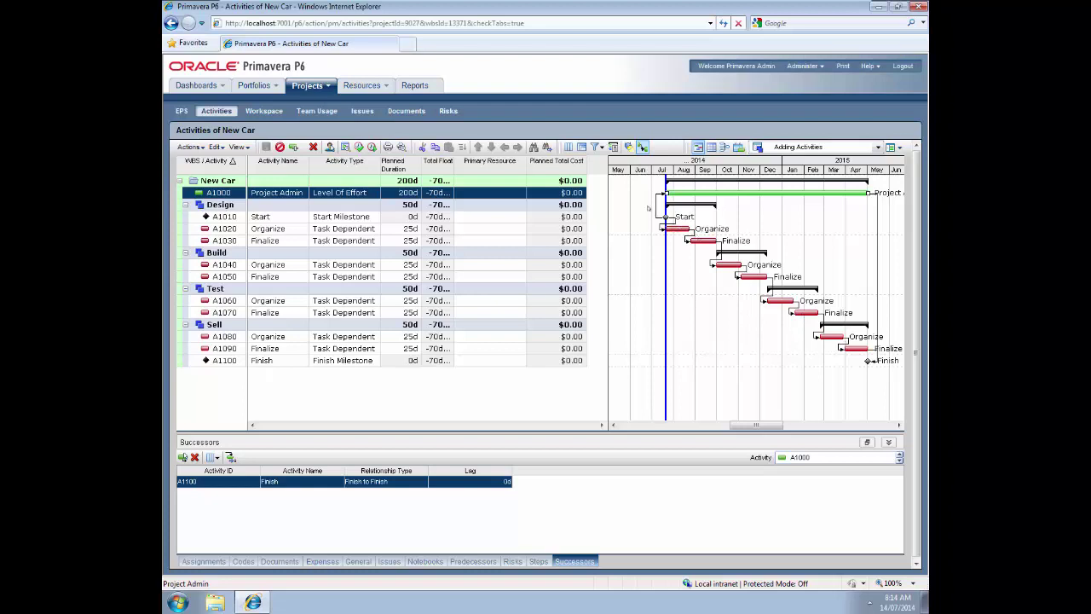
mouse_move(661, 225)
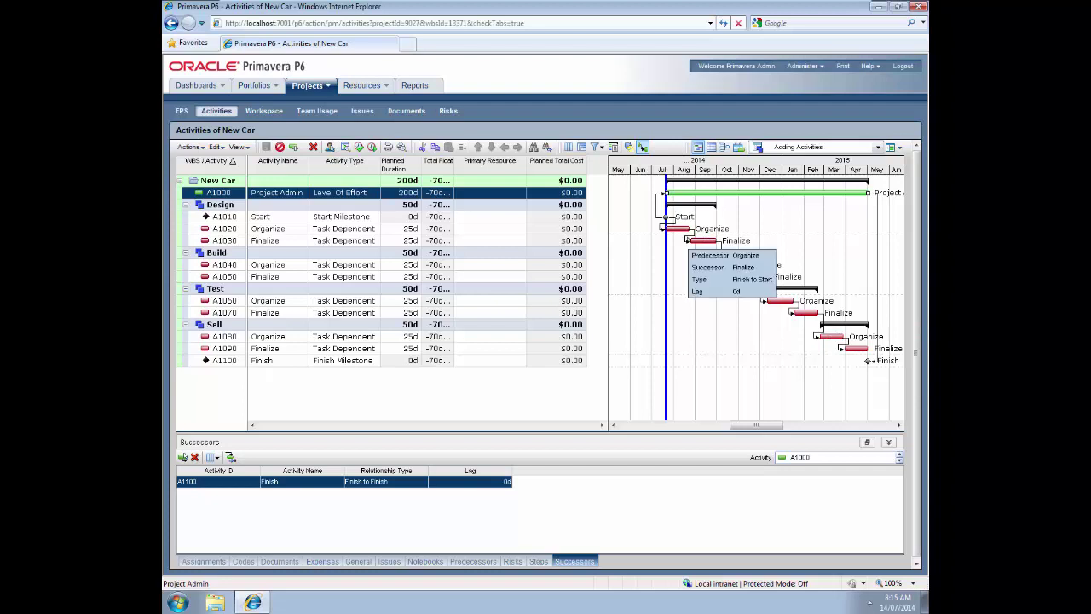
mouse_move(876, 362)
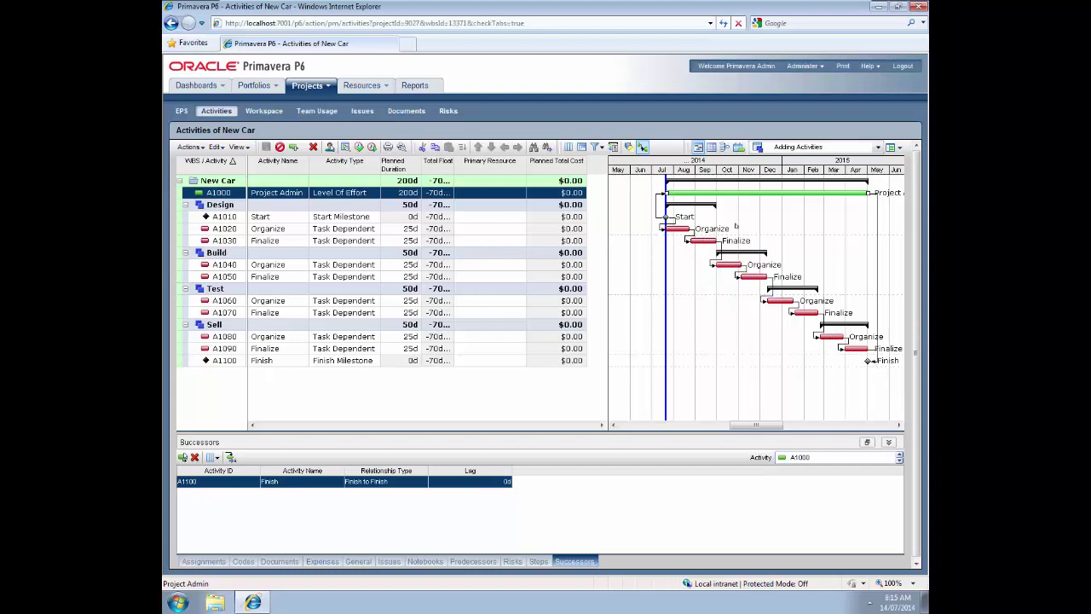